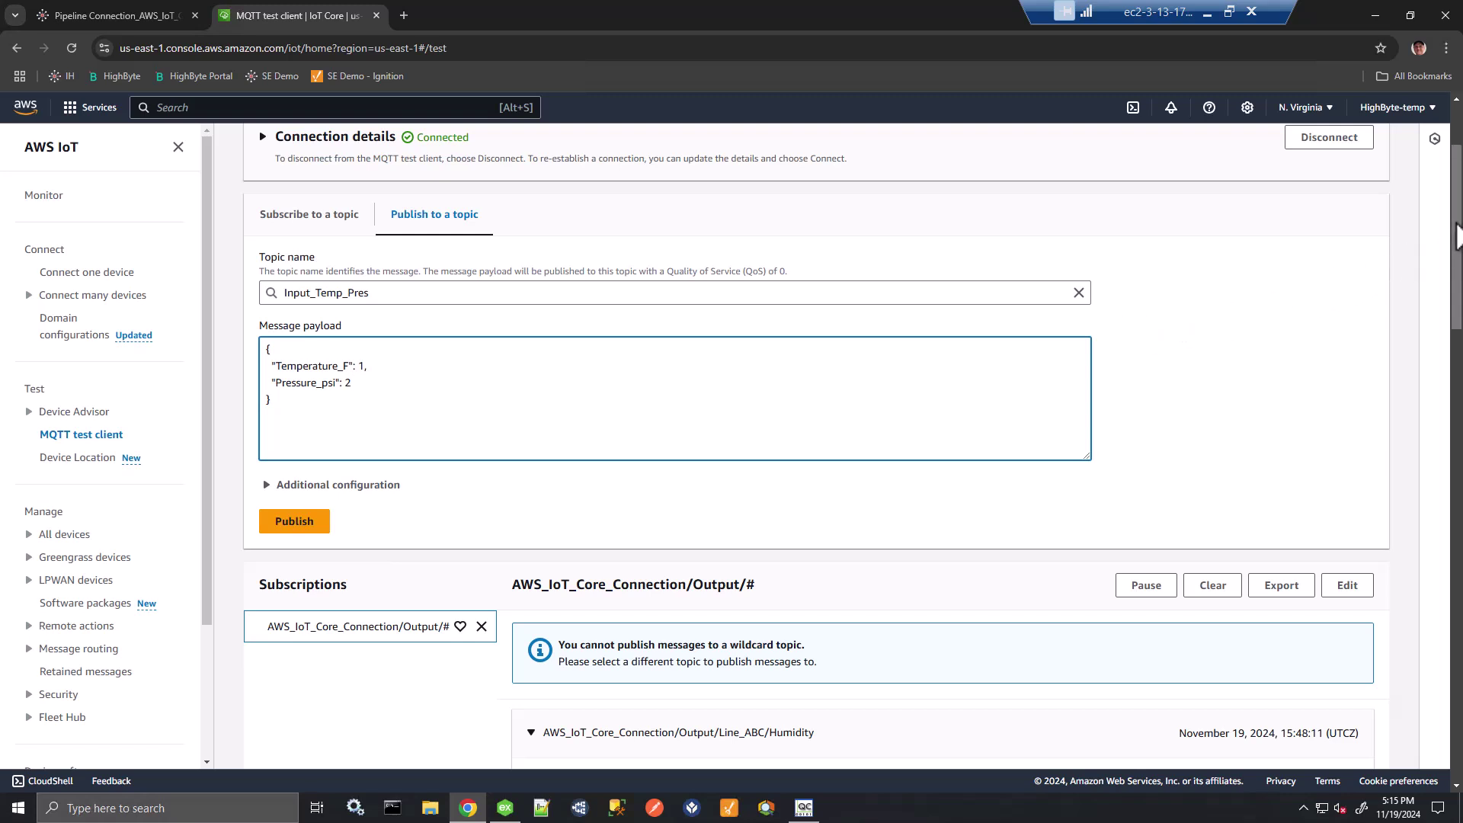
# Step: Review the Input_Temp_Pres topic name and its temperature and pressure message payload in the MQTT test client
pyautogui.scroll(2, 1458, 202)
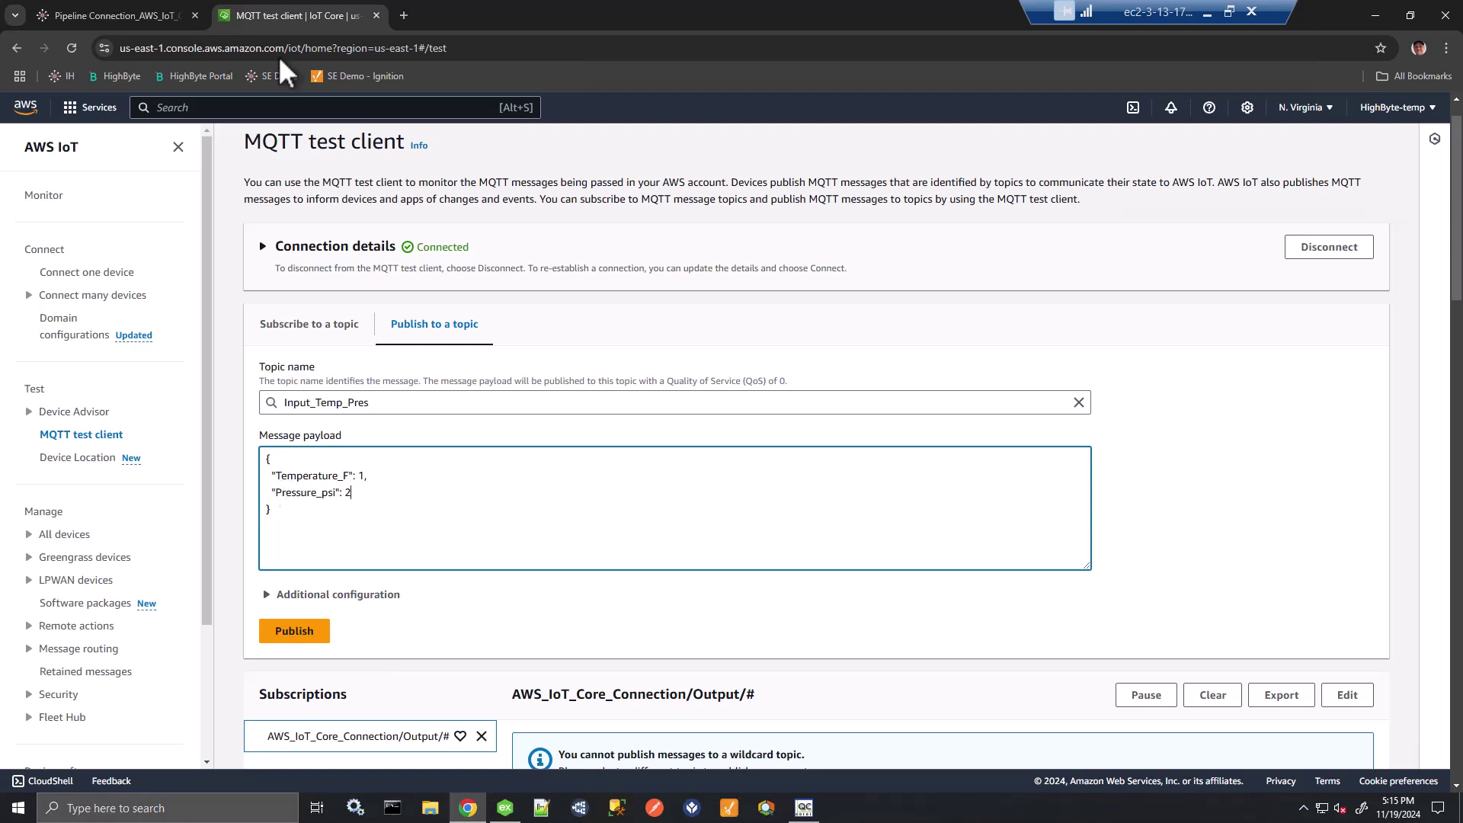
pyautogui.click(314, 404)
pyautogui.doubleClick(314, 404)
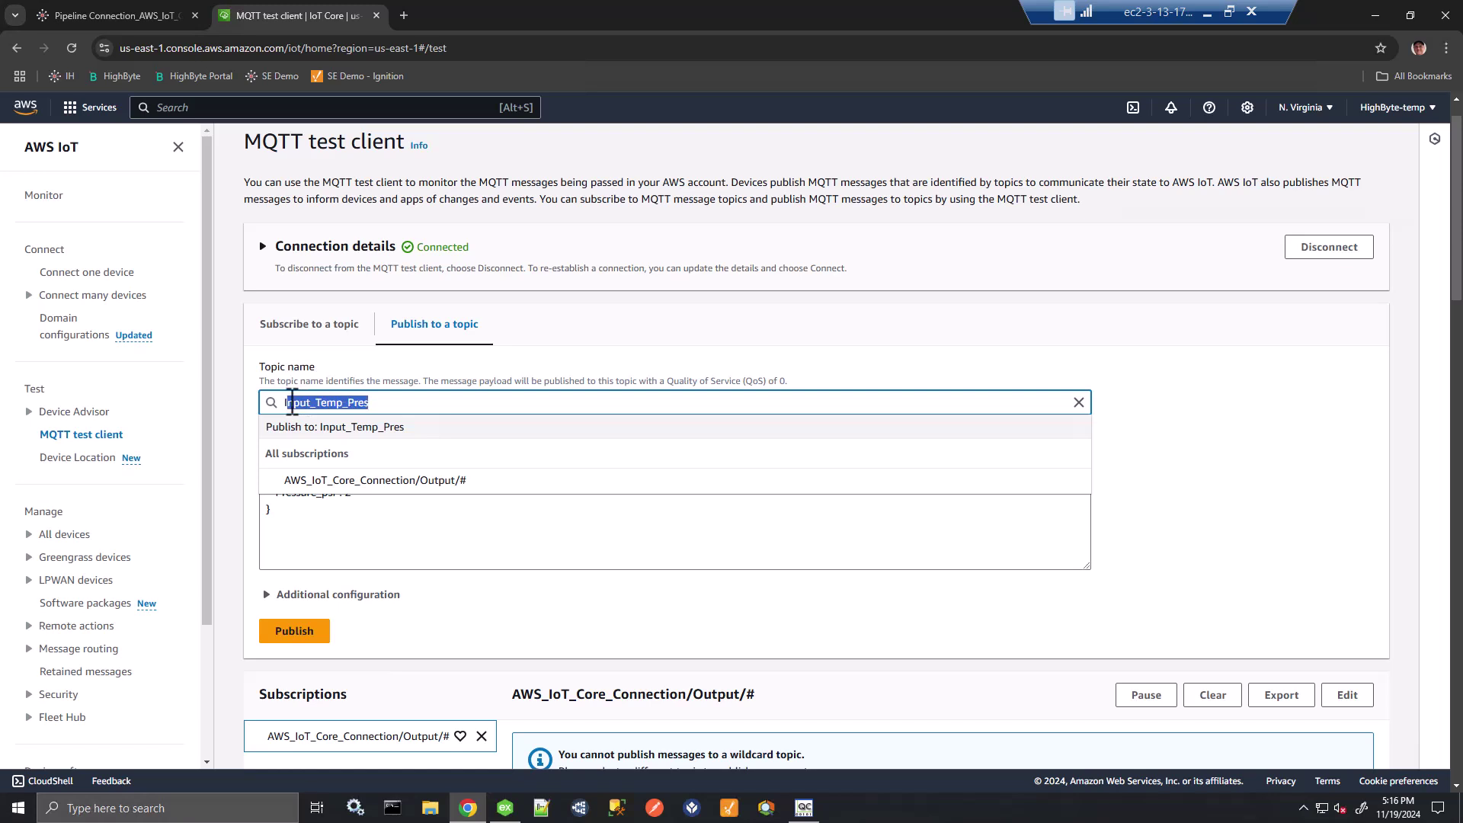
pyautogui.click(411, 526)
pyautogui.scroll(1, 411, 525)
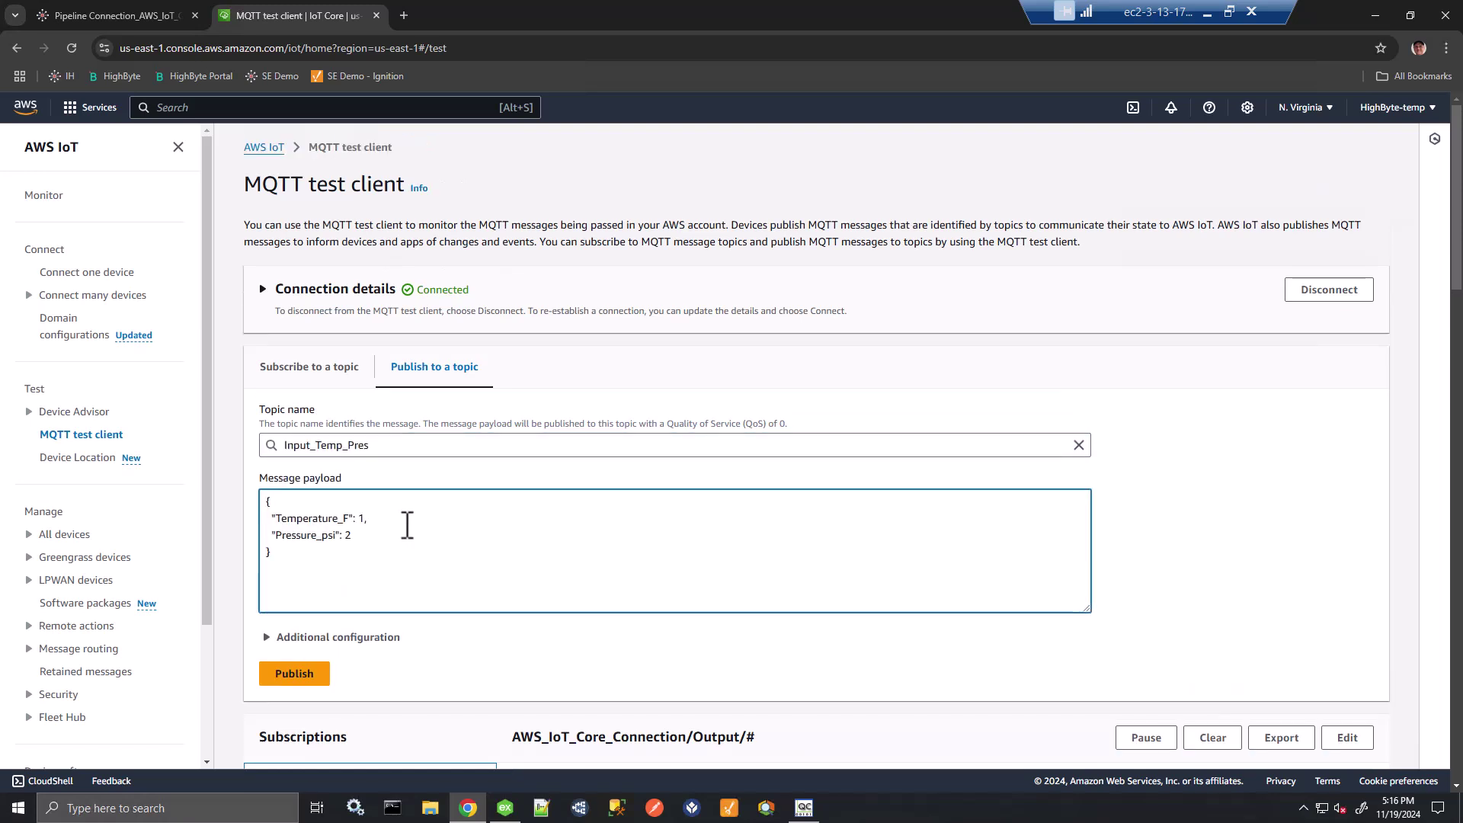
# Step: Switch to HighByte Intelligence Hub and review the protocol, MQTT and certificate settings of Connection_AWS_IoT_Core
pyautogui.click(133, 23)
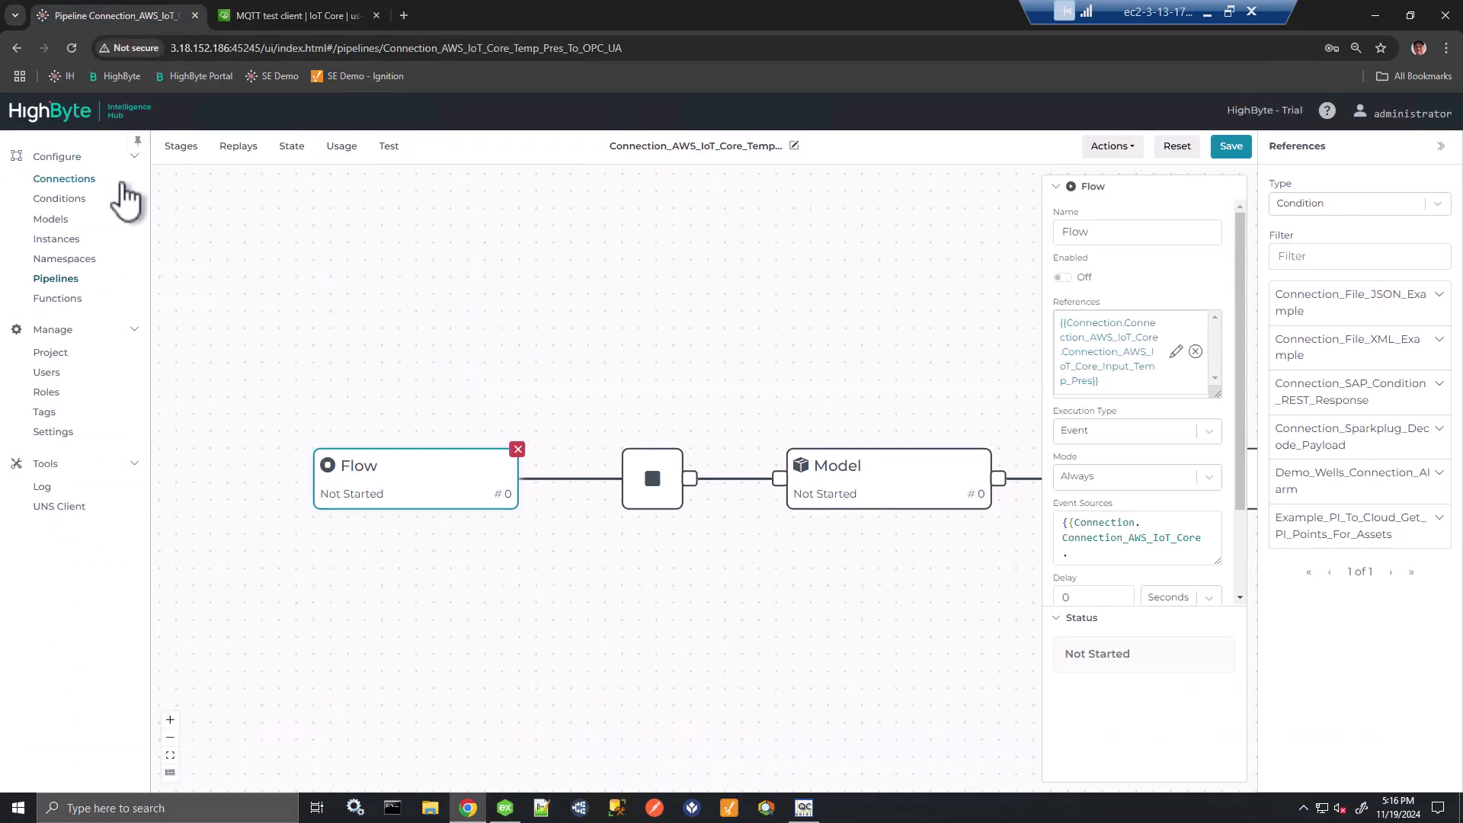
pyautogui.click(78, 187)
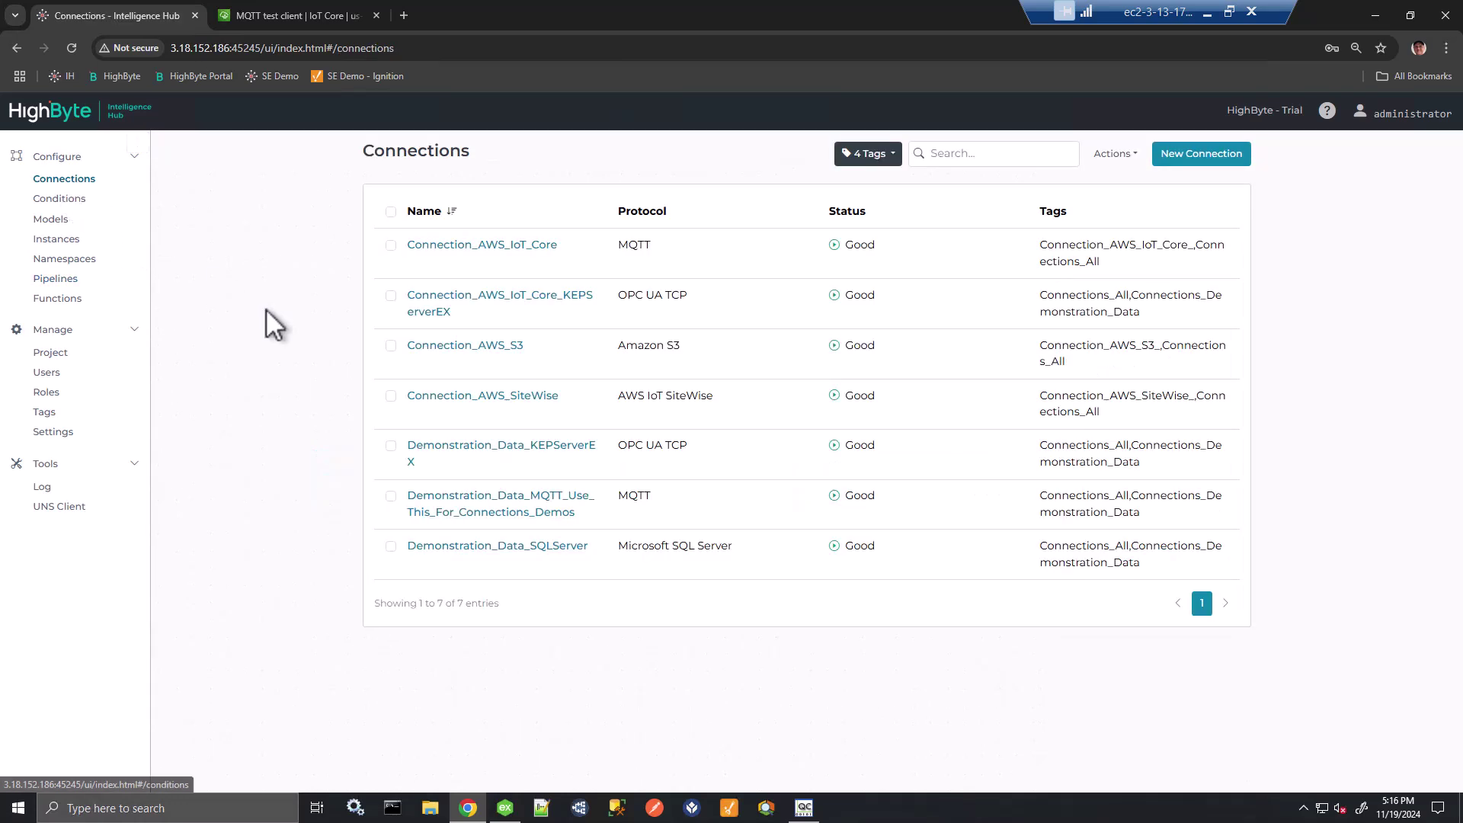
pyautogui.click(454, 246)
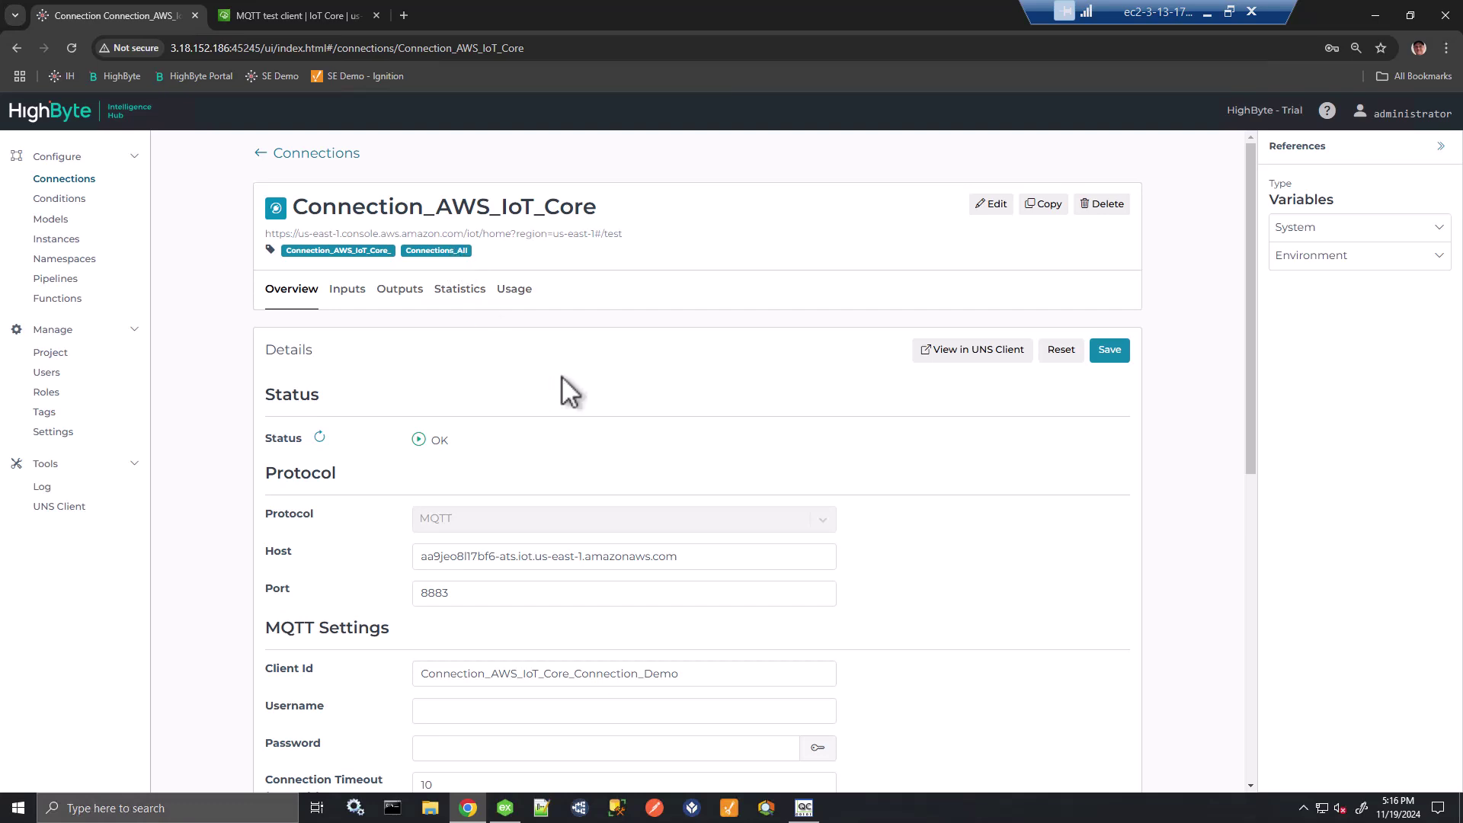
pyautogui.scroll(-2, 560, 376)
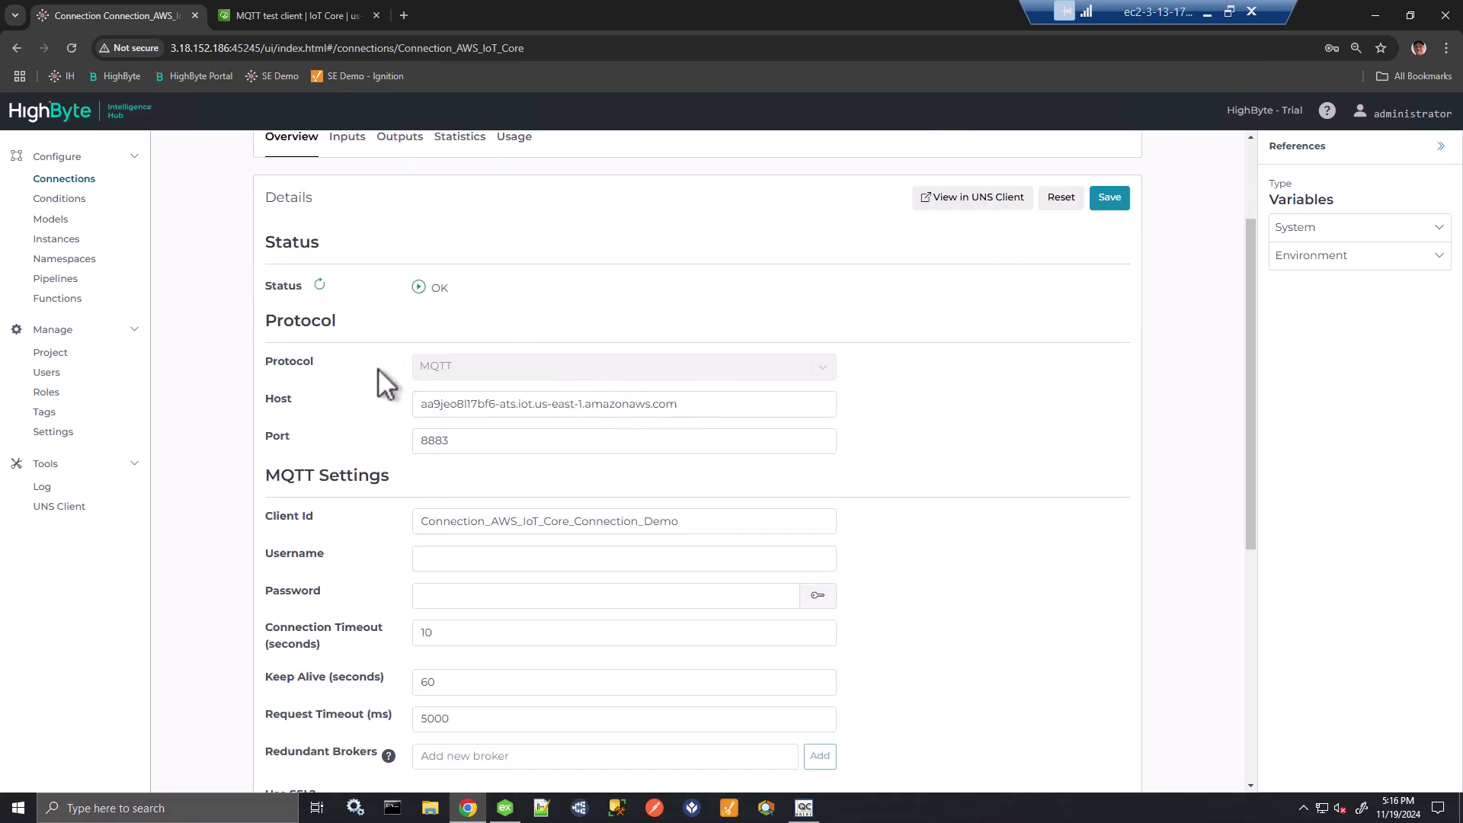
pyautogui.scroll(-4, 648, 433)
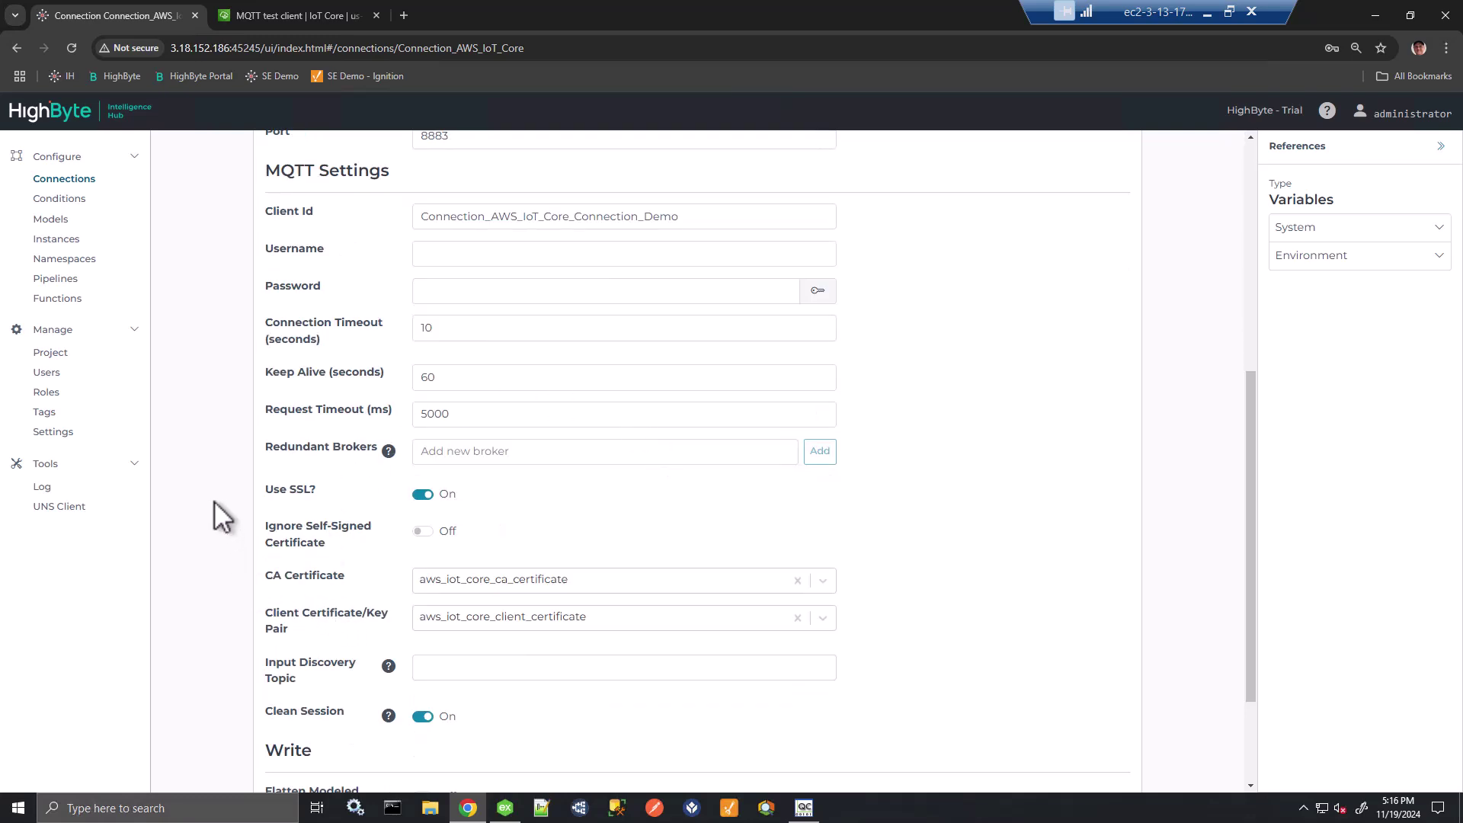
# Step: Open the connection's input Connection_AWS_IoT_Core_Input_Temp_Pres, check its name and topic, and test the input
pyautogui.scroll(5, 213, 500)
pyautogui.click(345, 215)
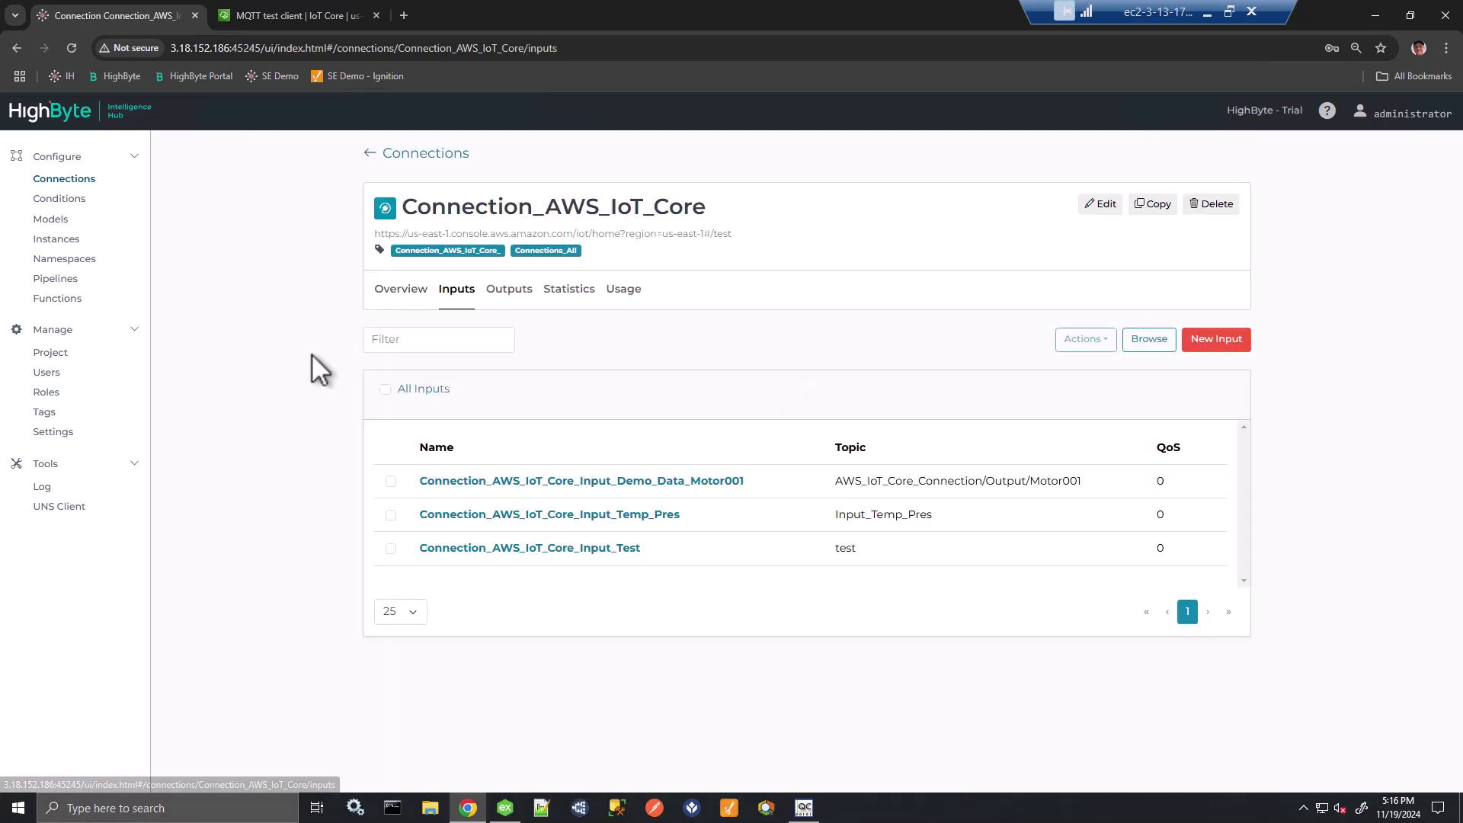
pyautogui.click(524, 515)
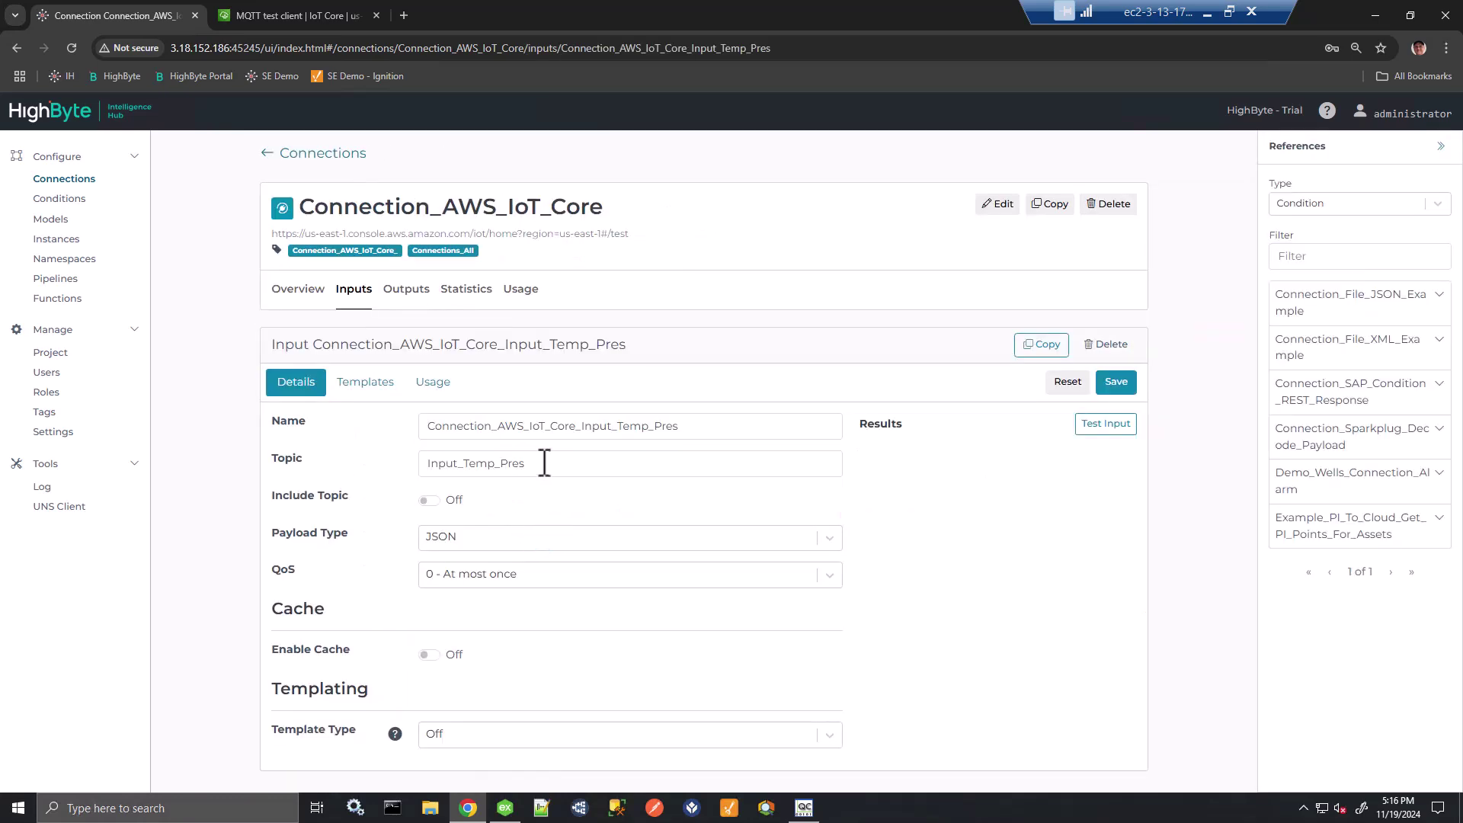
pyautogui.moveTo(542, 461); pyautogui.dragTo(398, 467)
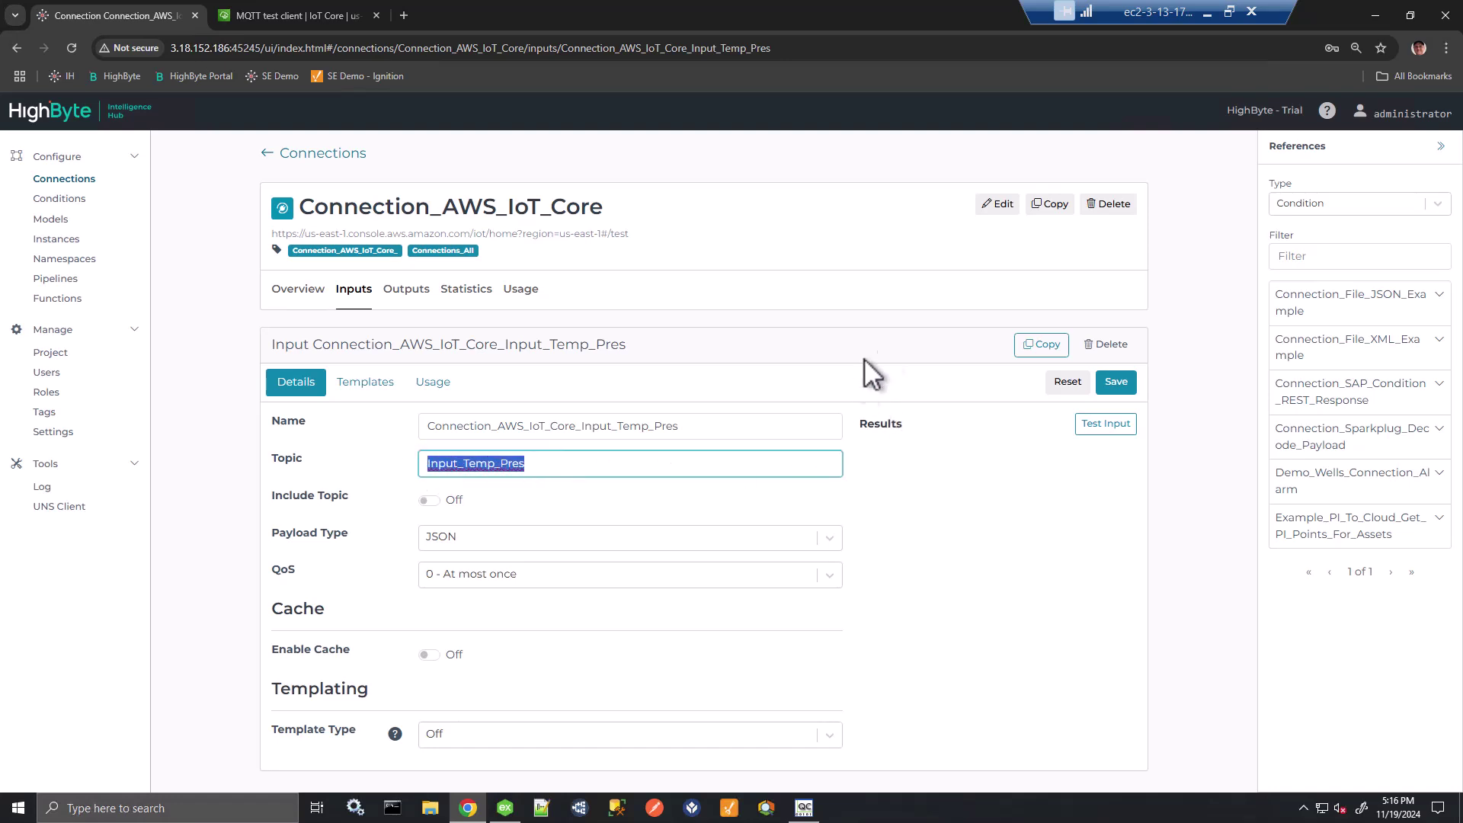
pyautogui.moveTo(745, 422); pyautogui.dragTo(405, 423)
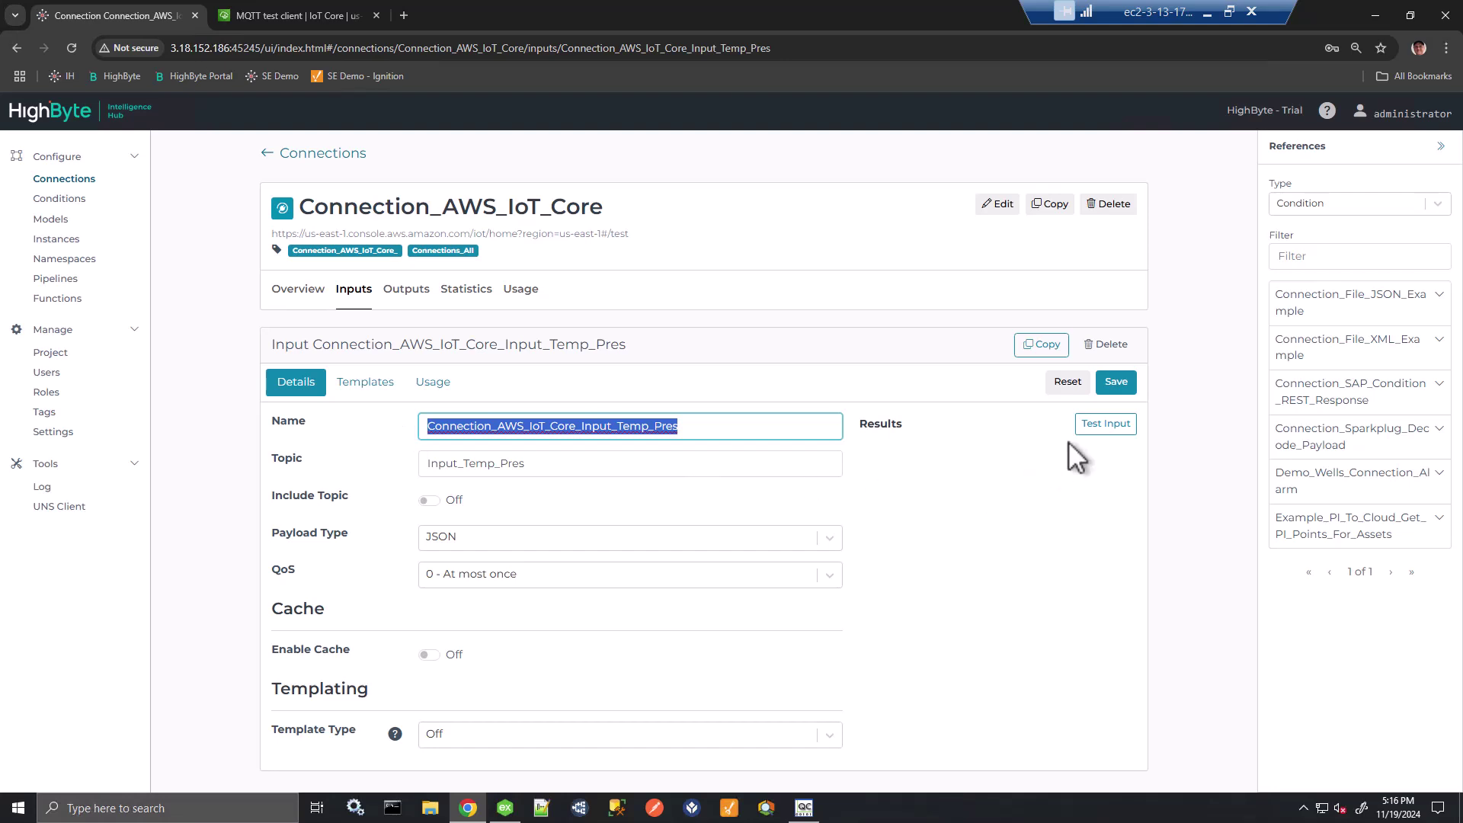
pyautogui.click(1105, 423)
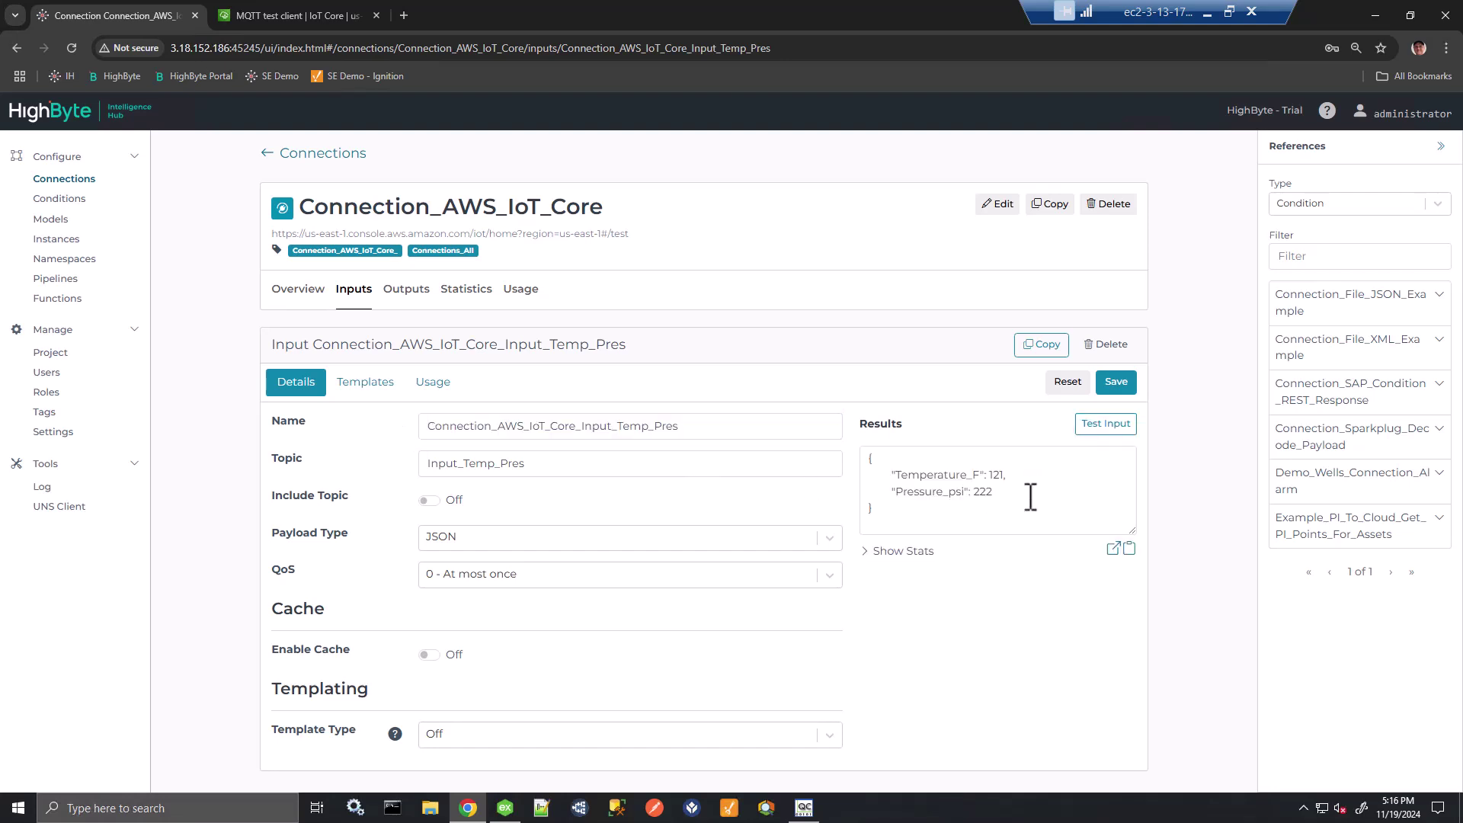
# Step: Publish the payload with Temperature_F 1 and Pressure_psi 2 to Input_Temp_Pres from the AWS MQTT test client, and retest the HighByte input
pyautogui.click(295, 15)
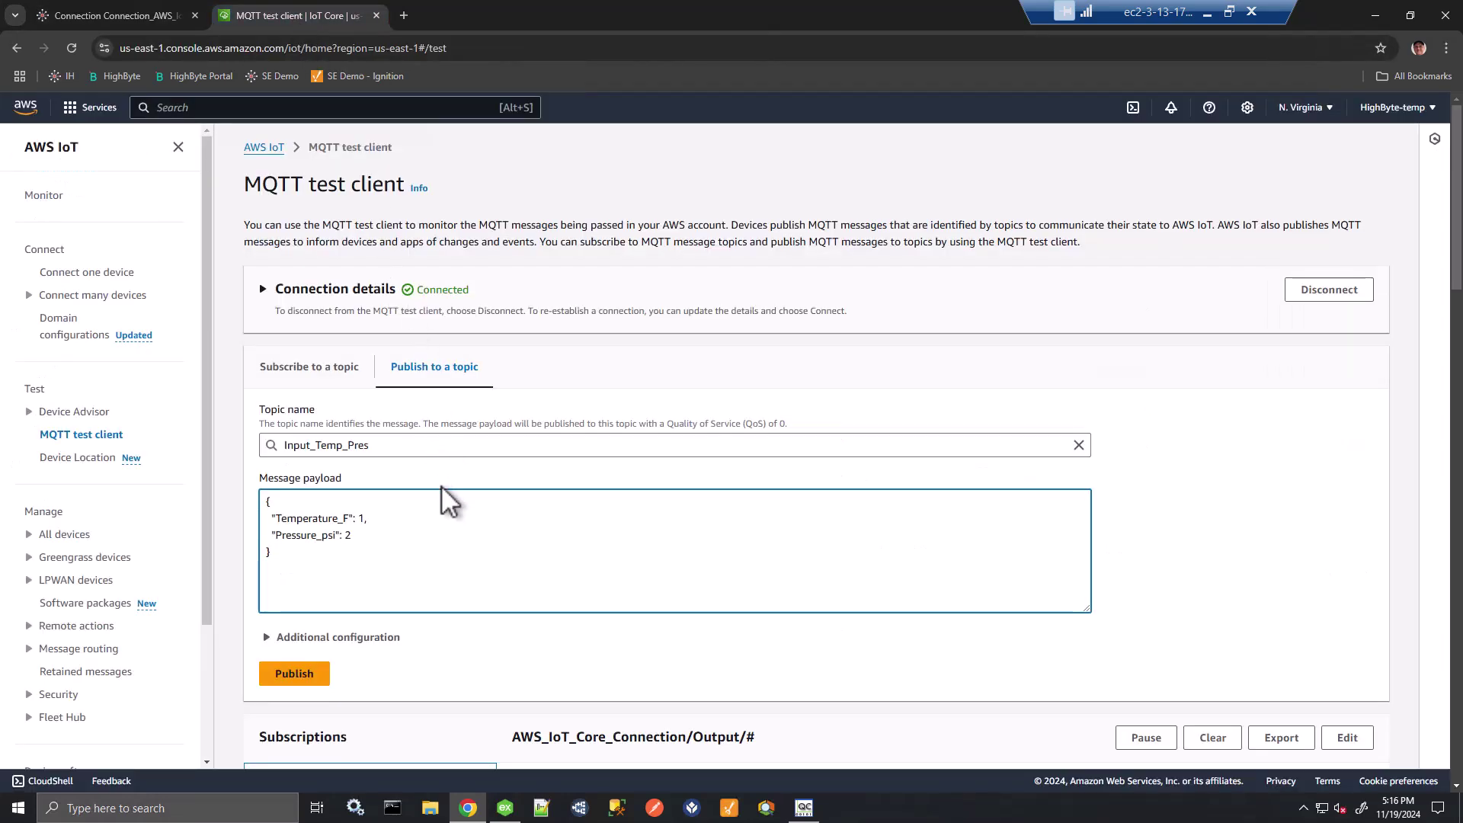
pyautogui.click(297, 672)
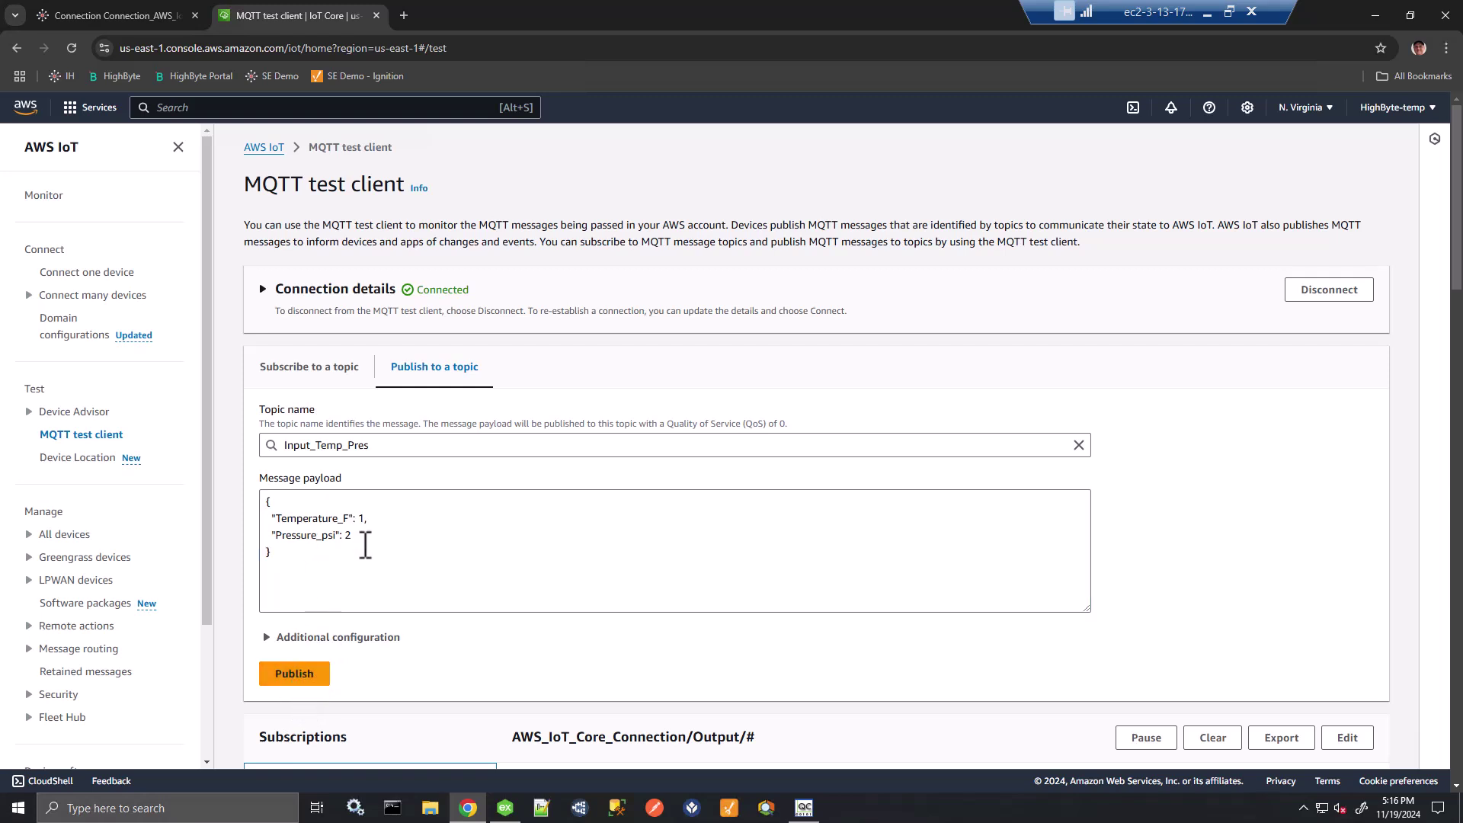
pyautogui.click(145, 14)
pyautogui.click(1106, 425)
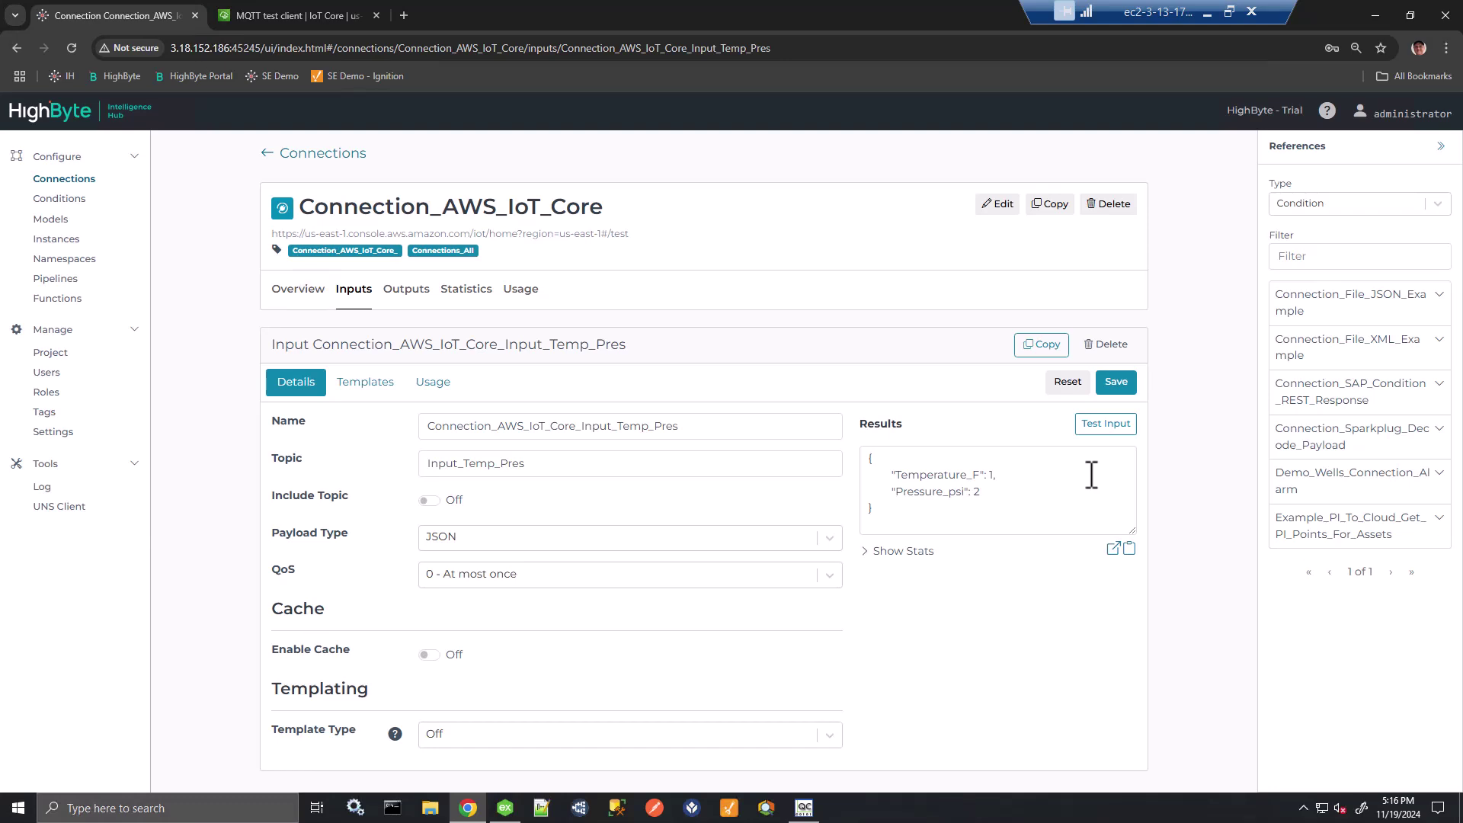
# Step: Compare the Demo_Data tag names in KEPServerEX with the attribute names in the AWS message payload, and return to HighByte
pyautogui.click(507, 808)
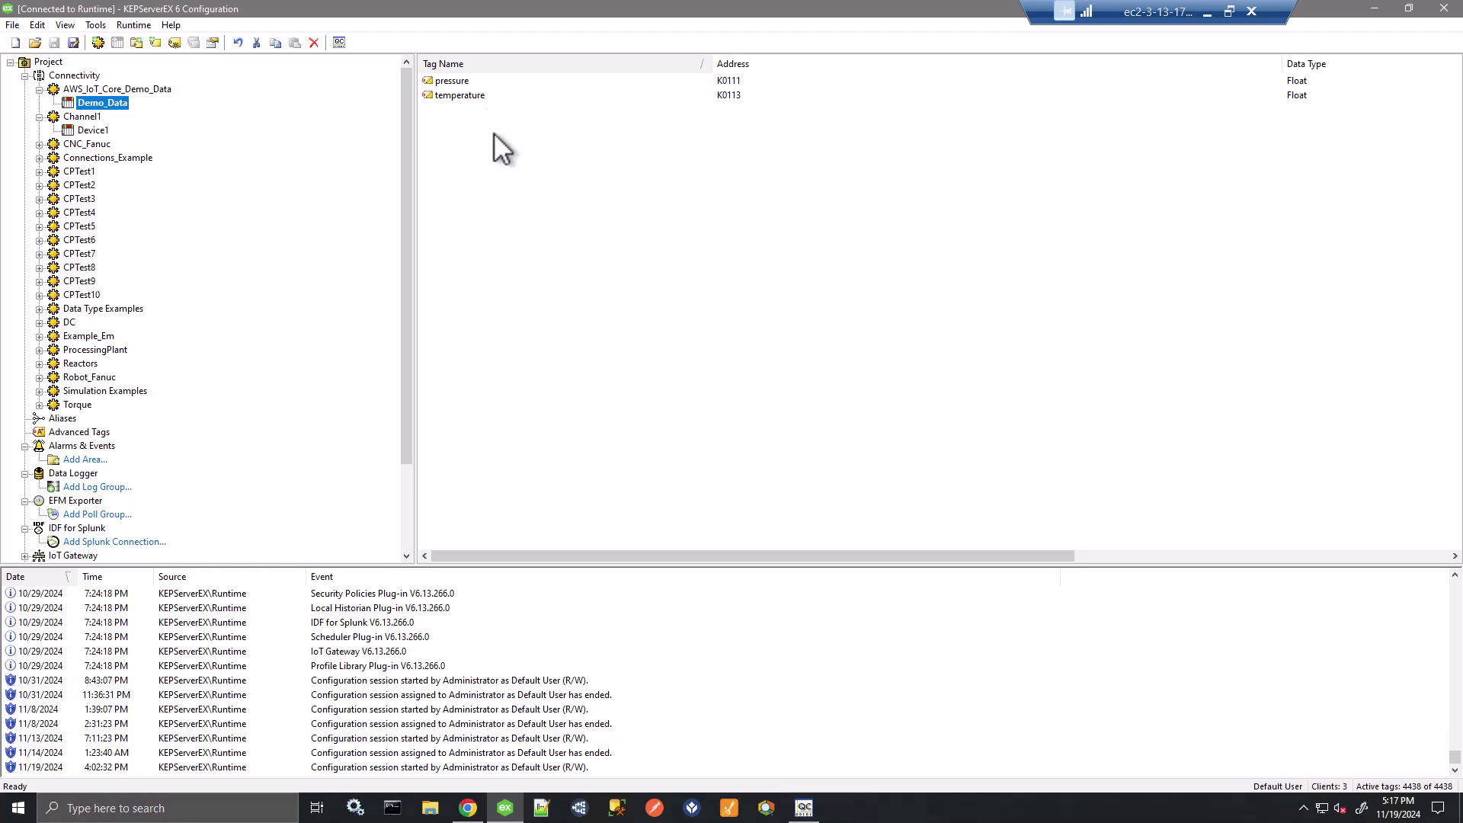
pyautogui.click(468, 808)
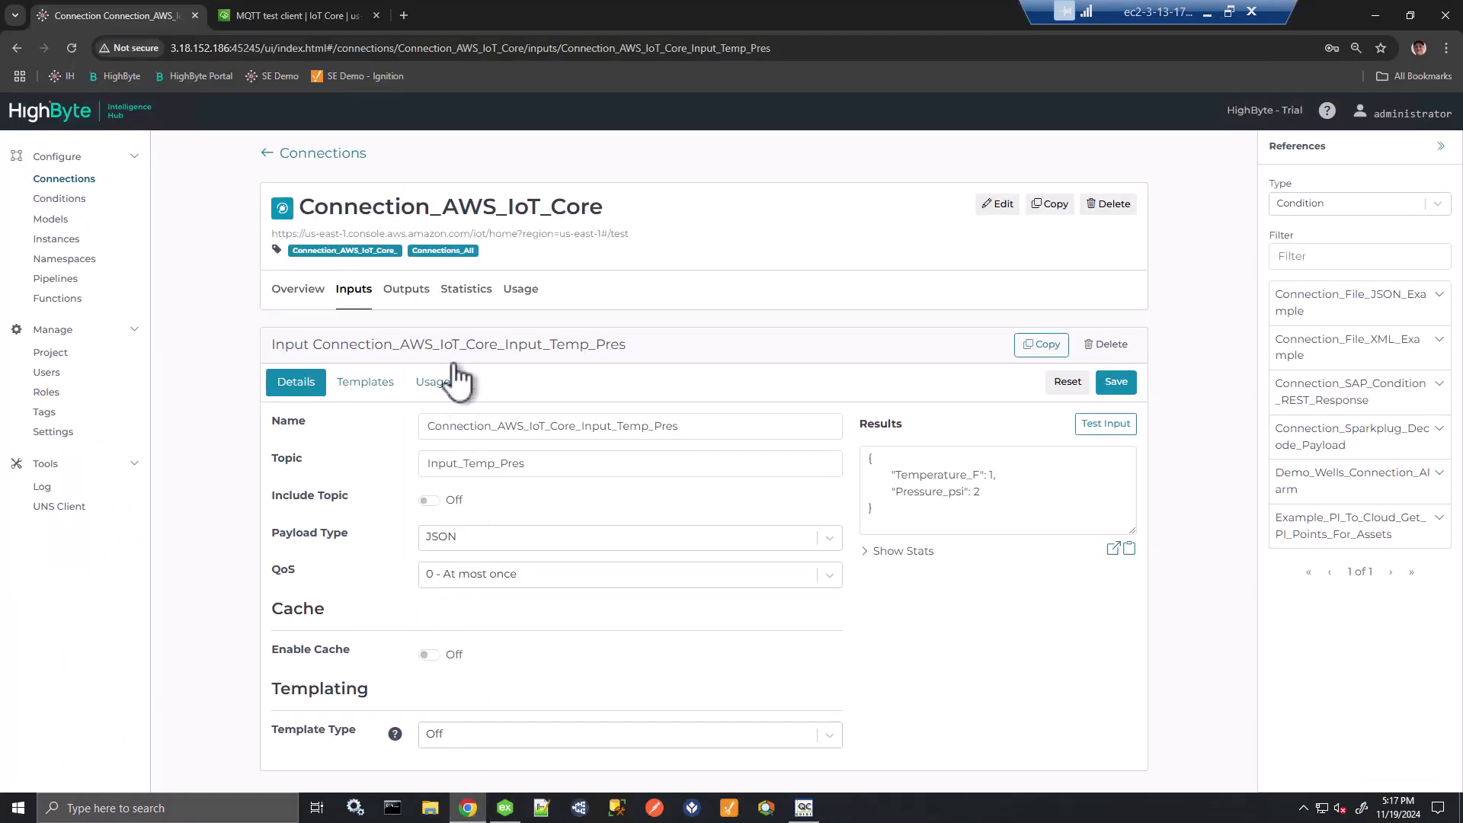
pyautogui.click(296, 20)
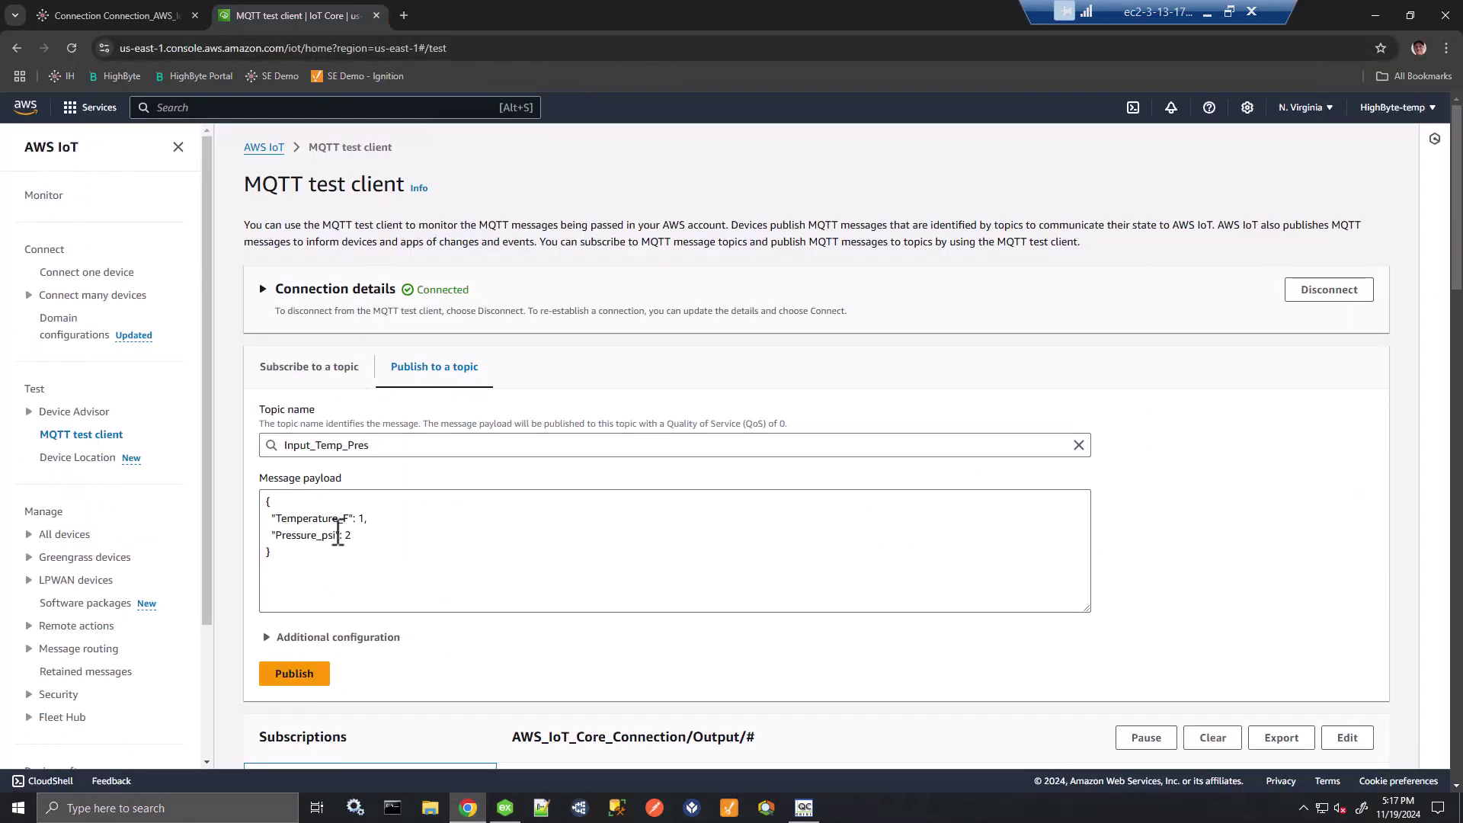
pyautogui.click(131, 17)
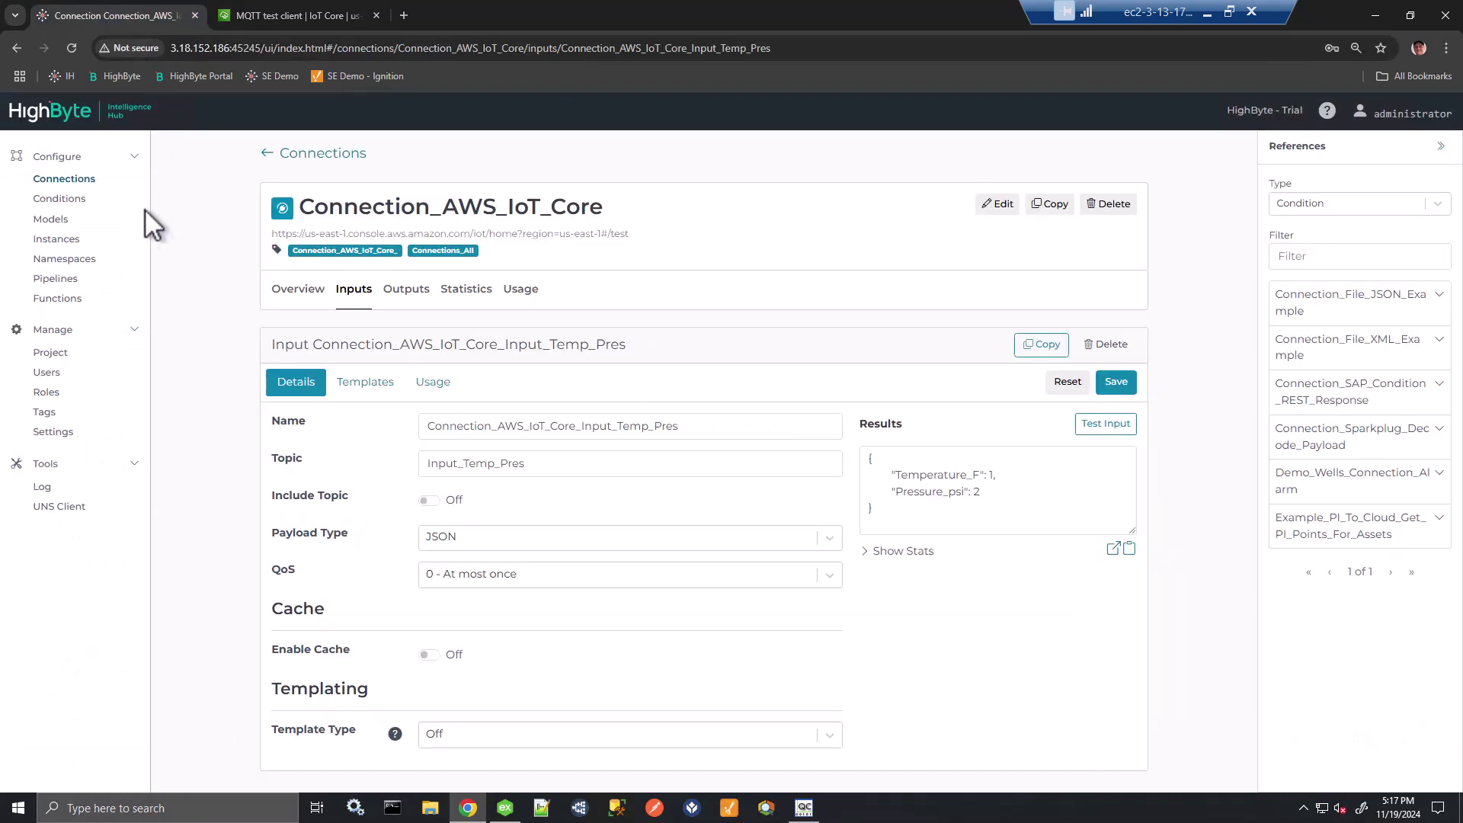
# Step: Add an attribute named new to the Connection_AWS_IoT_Core_Temp_Pres model
pyautogui.click(52, 220)
pyautogui.click(492, 307)
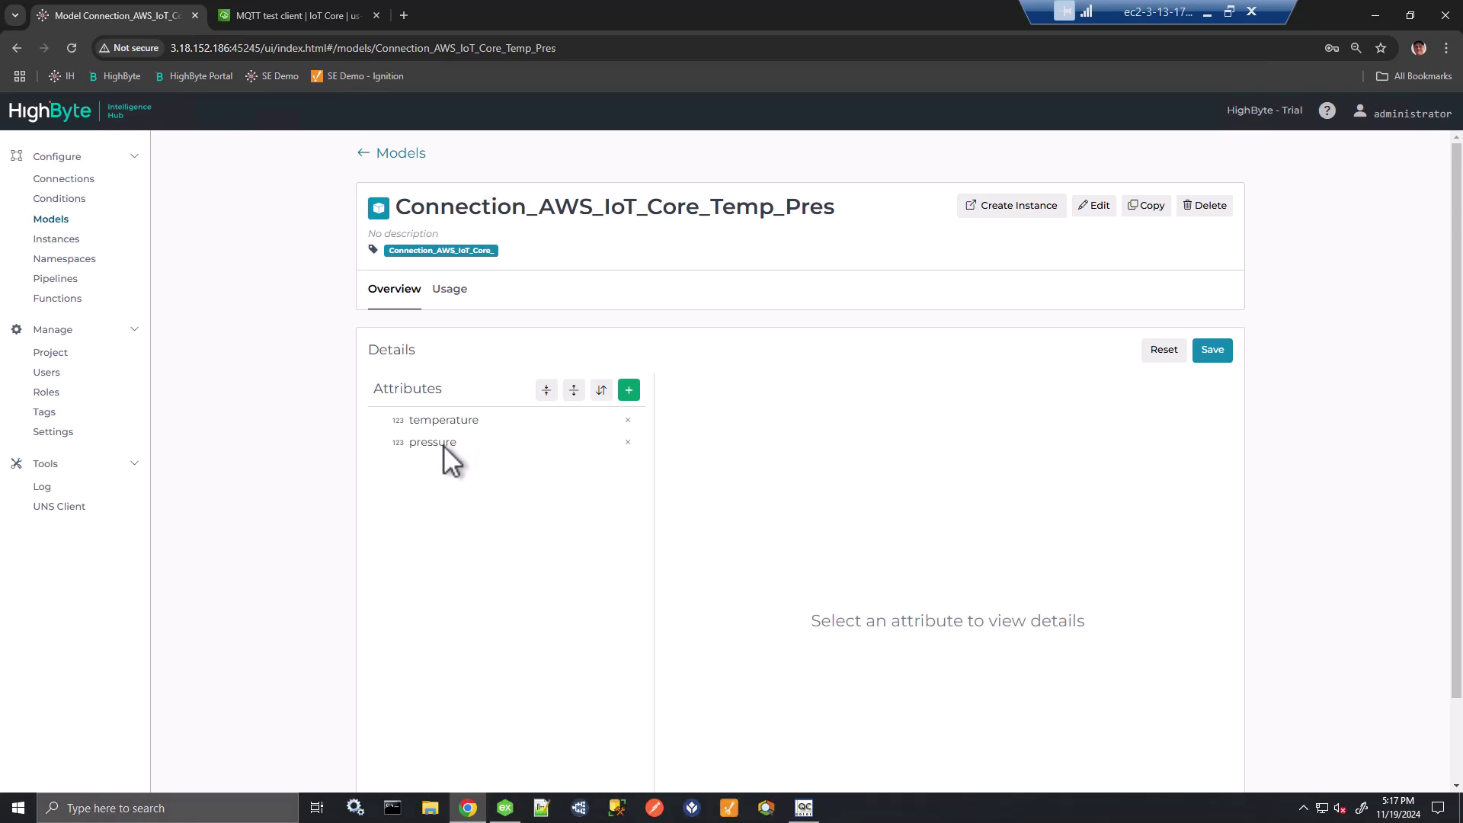
pyautogui.click(629, 390)
pyautogui.write('new')
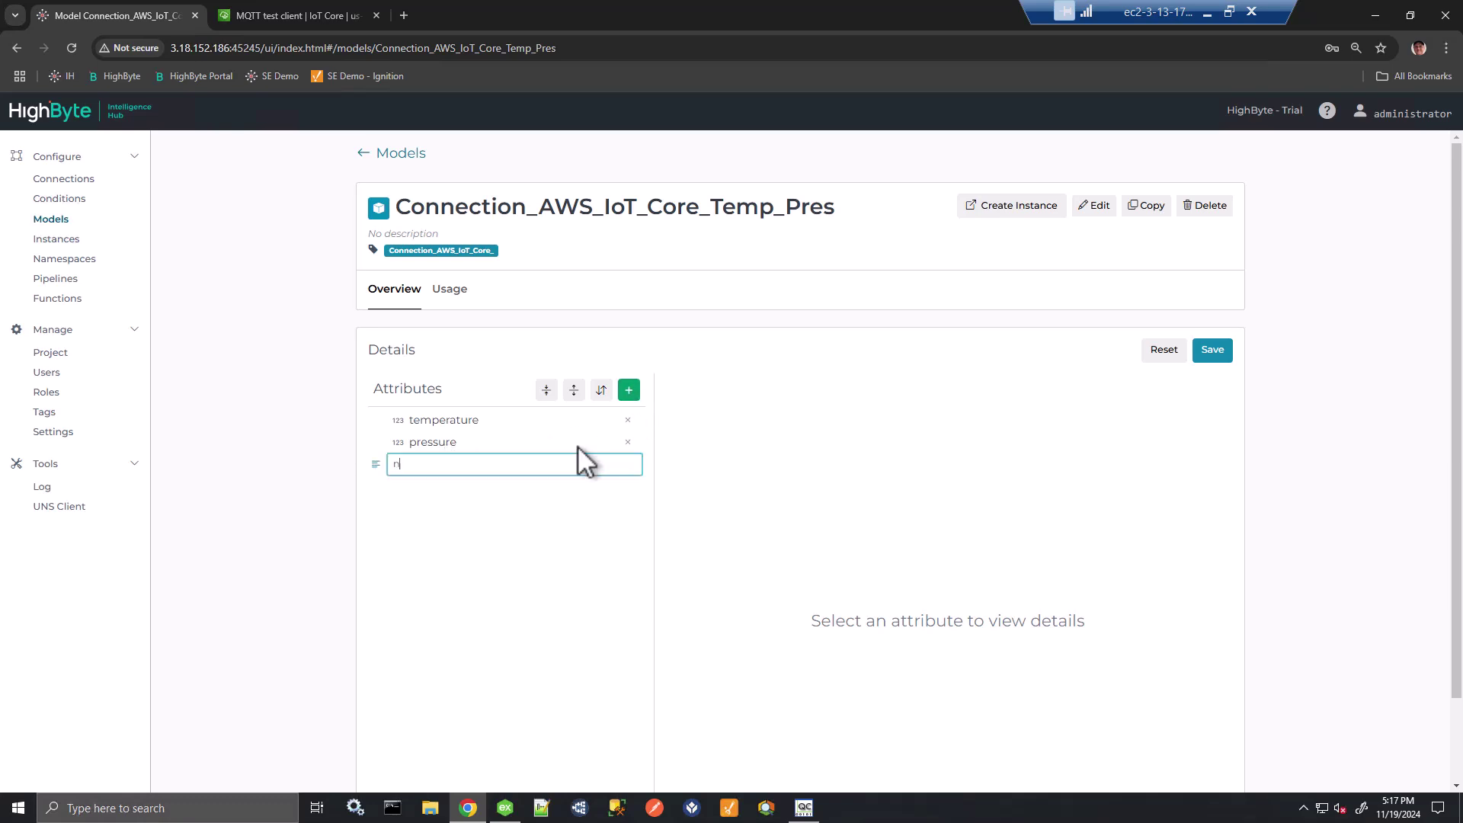
pyautogui.press('Return')
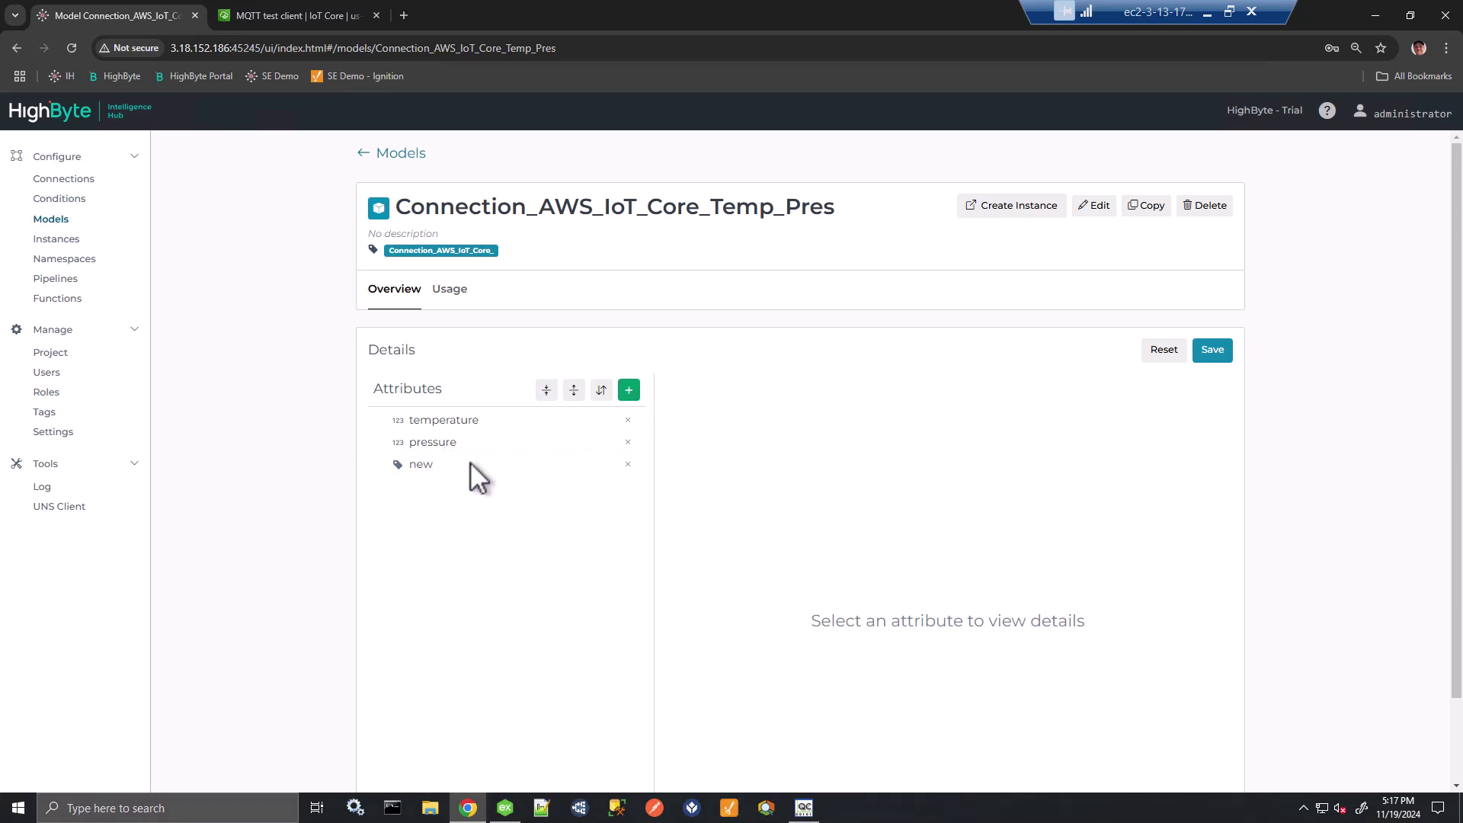
# Step: Set the simple type of the attribute named new to Boolean and make it nullable
pyautogui.click(469, 463)
pyautogui.click(769, 600)
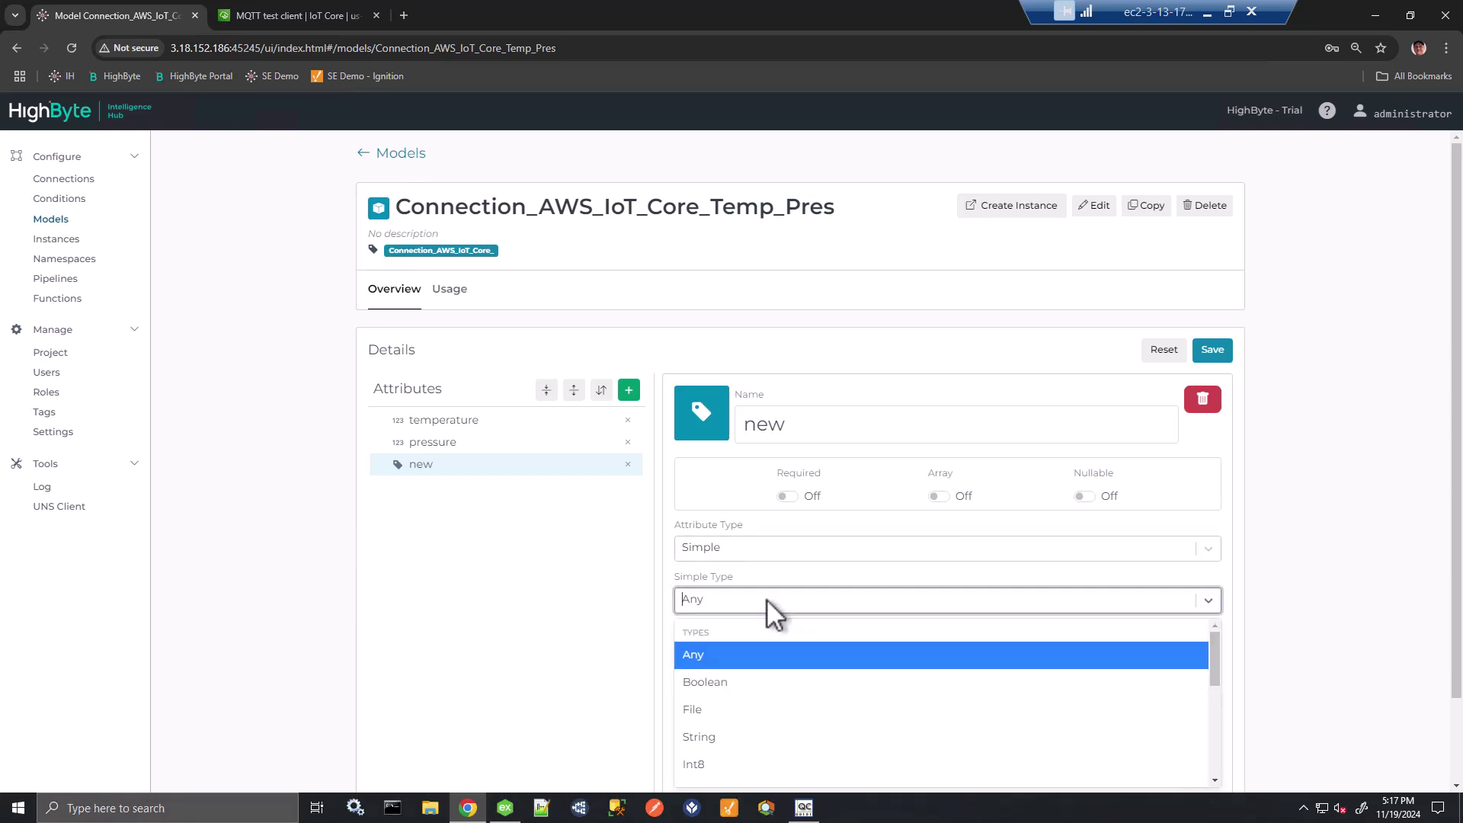
pyautogui.click(759, 686)
pyautogui.click(1079, 499)
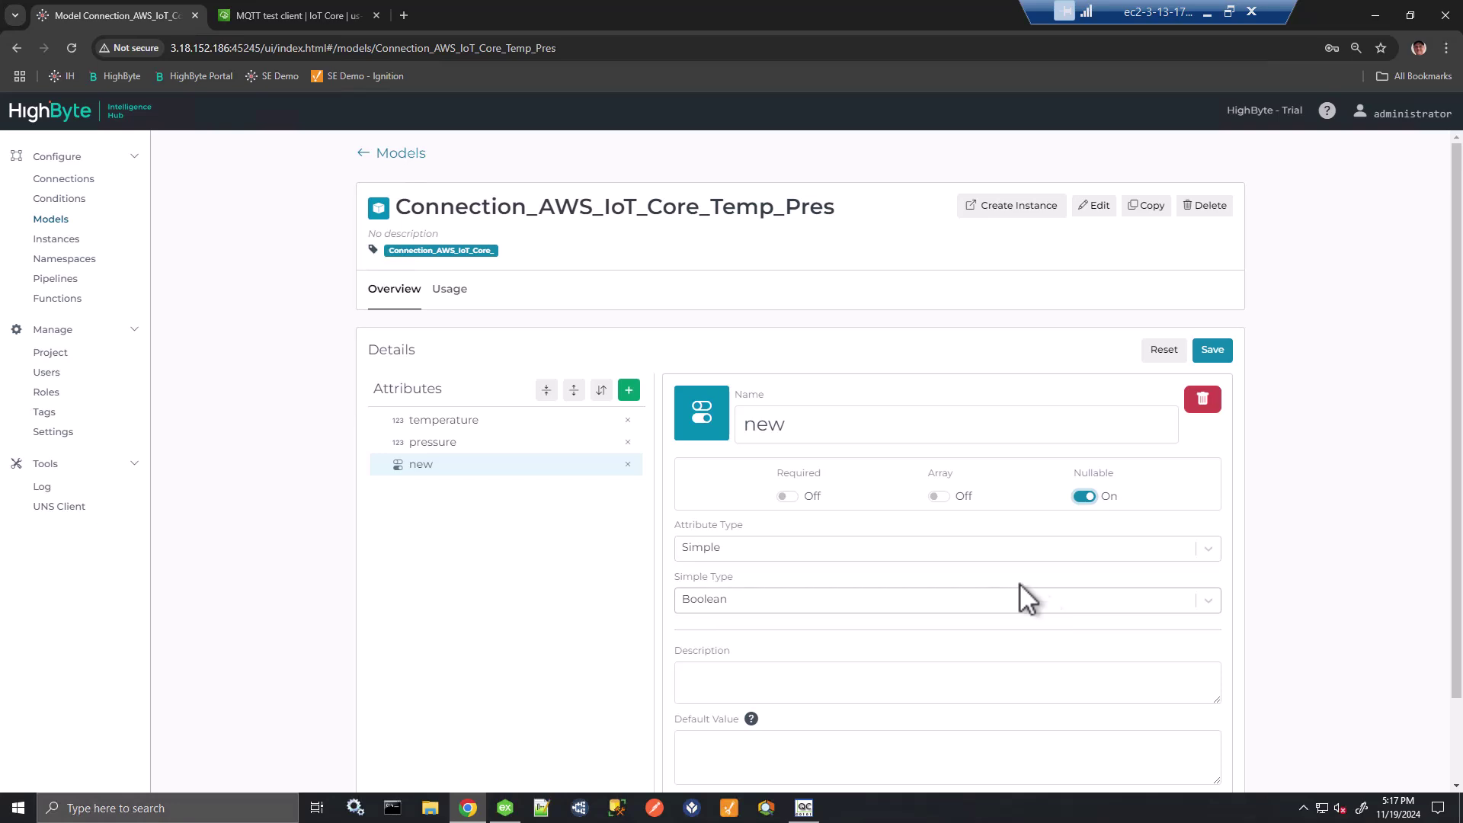
# Step: Look over the temperature and pressure attributes and discard the unsaved changes to the model
pyautogui.click(469, 423)
pyautogui.click(460, 439)
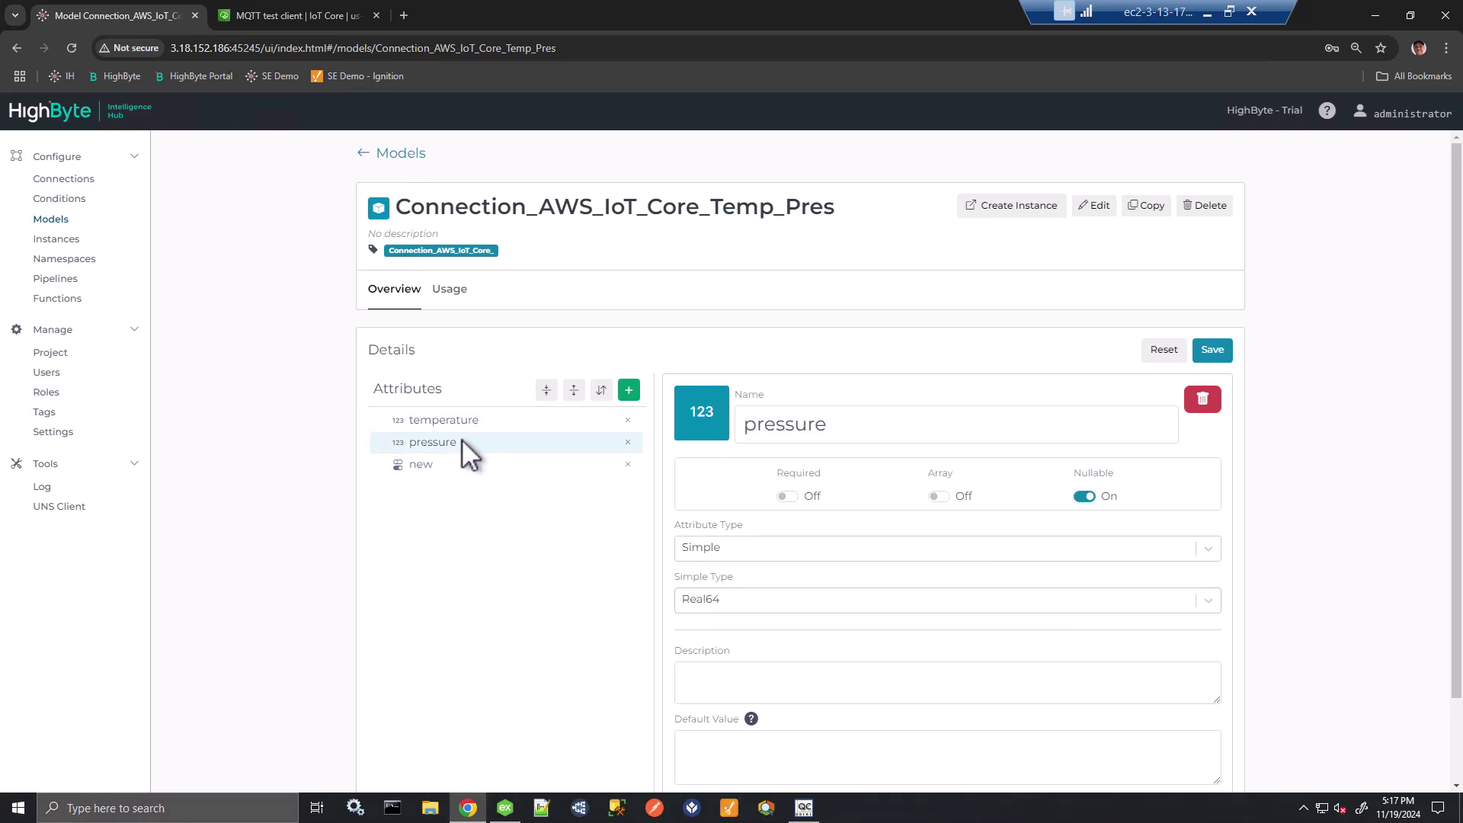
pyautogui.click(1164, 349)
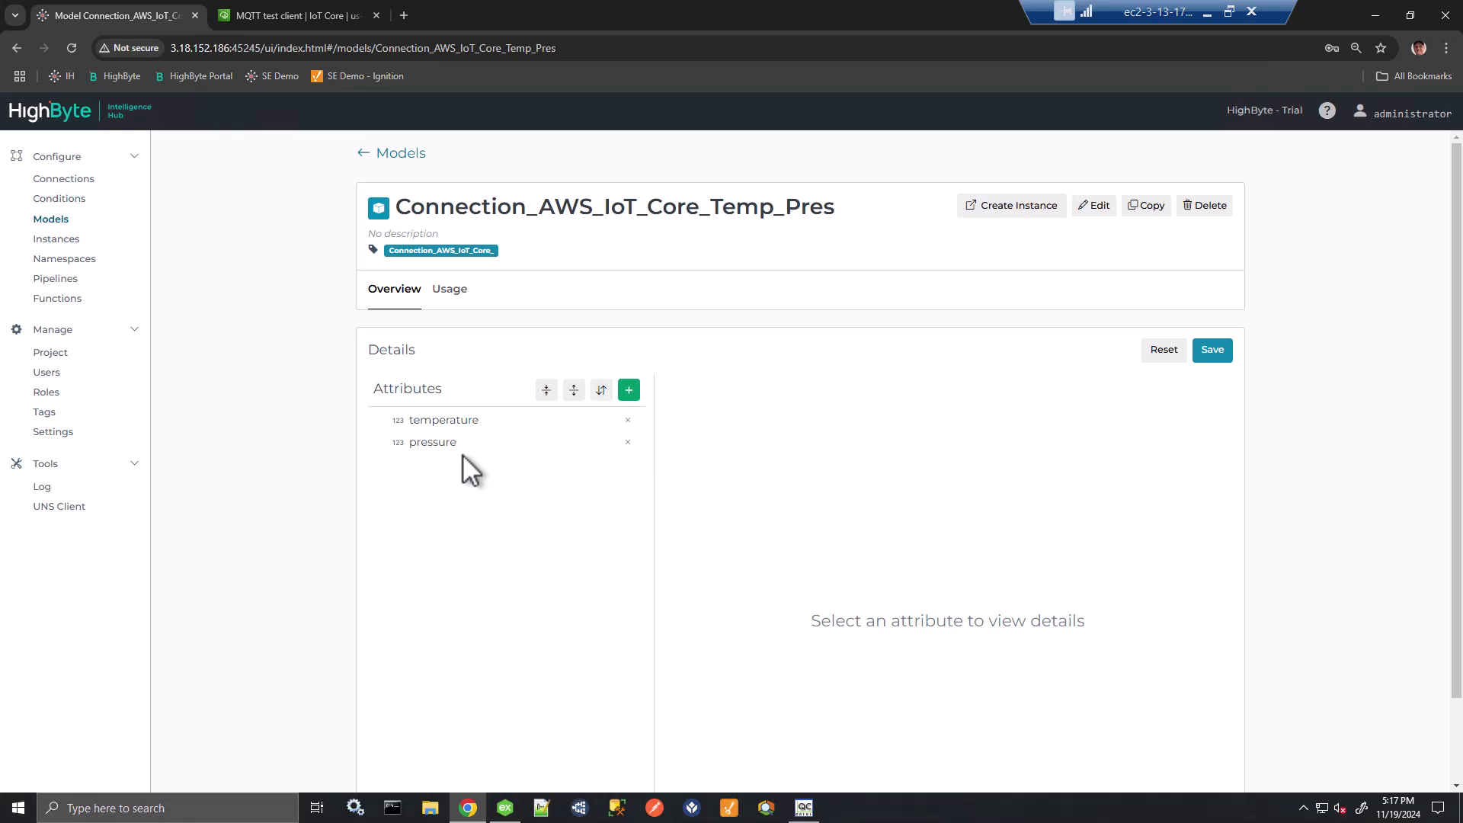
# Step: Open Connection_AWS_IoT_Core_KEPServerEX's Output_Temp_Pres output and compare its identifier with the Demo_Data device in KEPServerEX
pyautogui.click(82, 180)
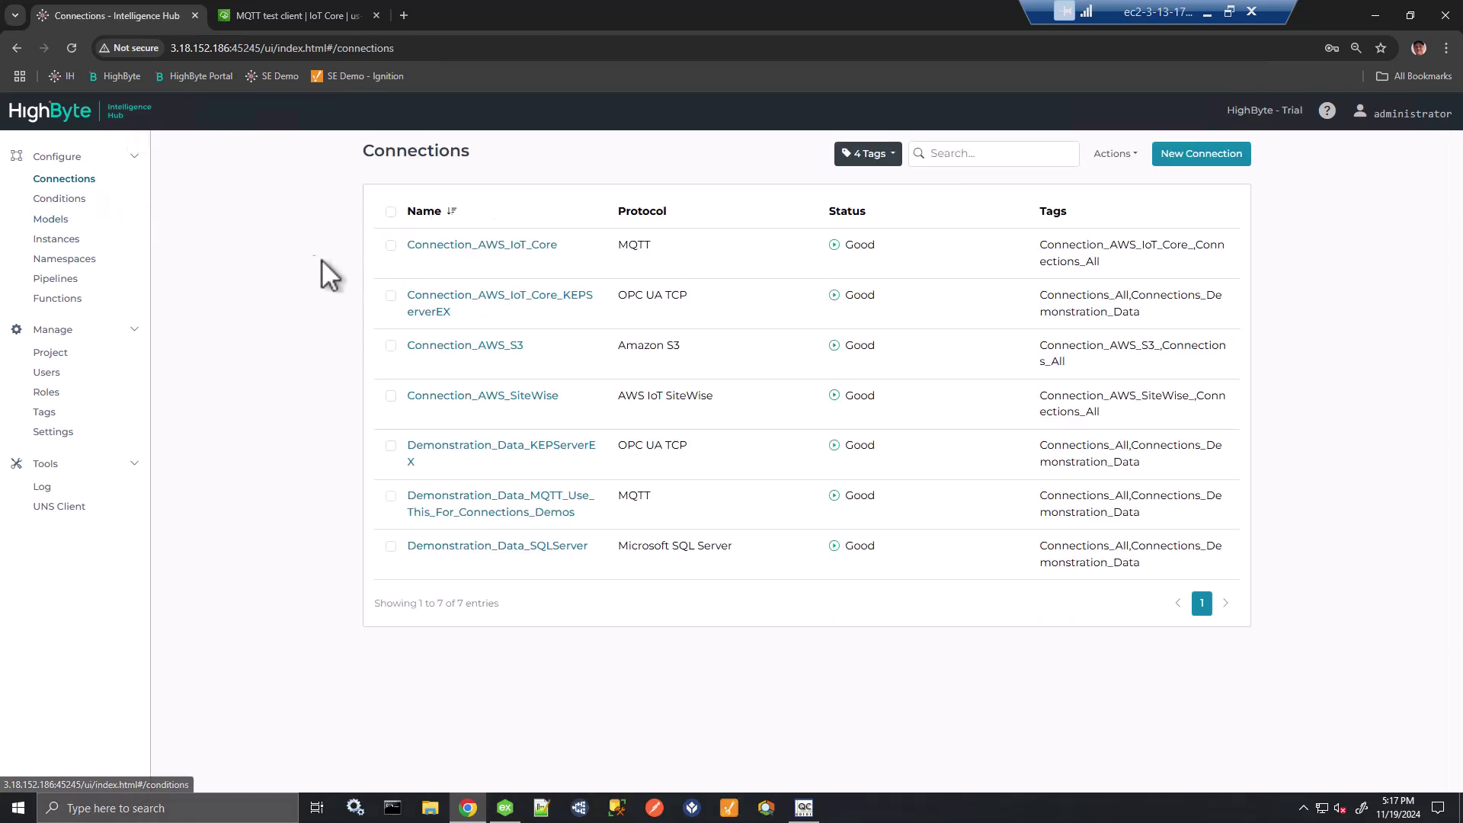
pyautogui.click(490, 303)
pyautogui.click(400, 297)
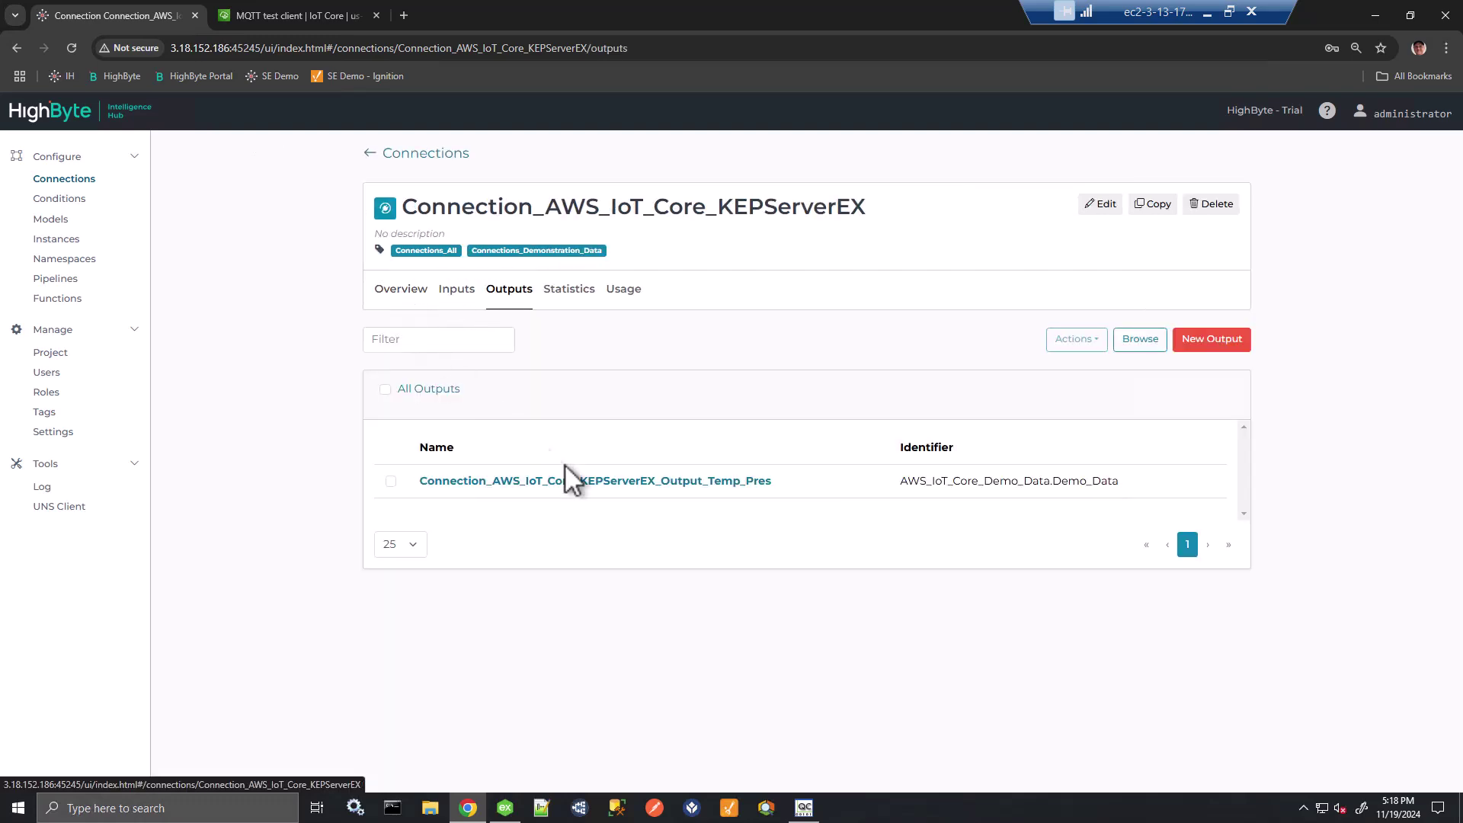
pyautogui.click(609, 481)
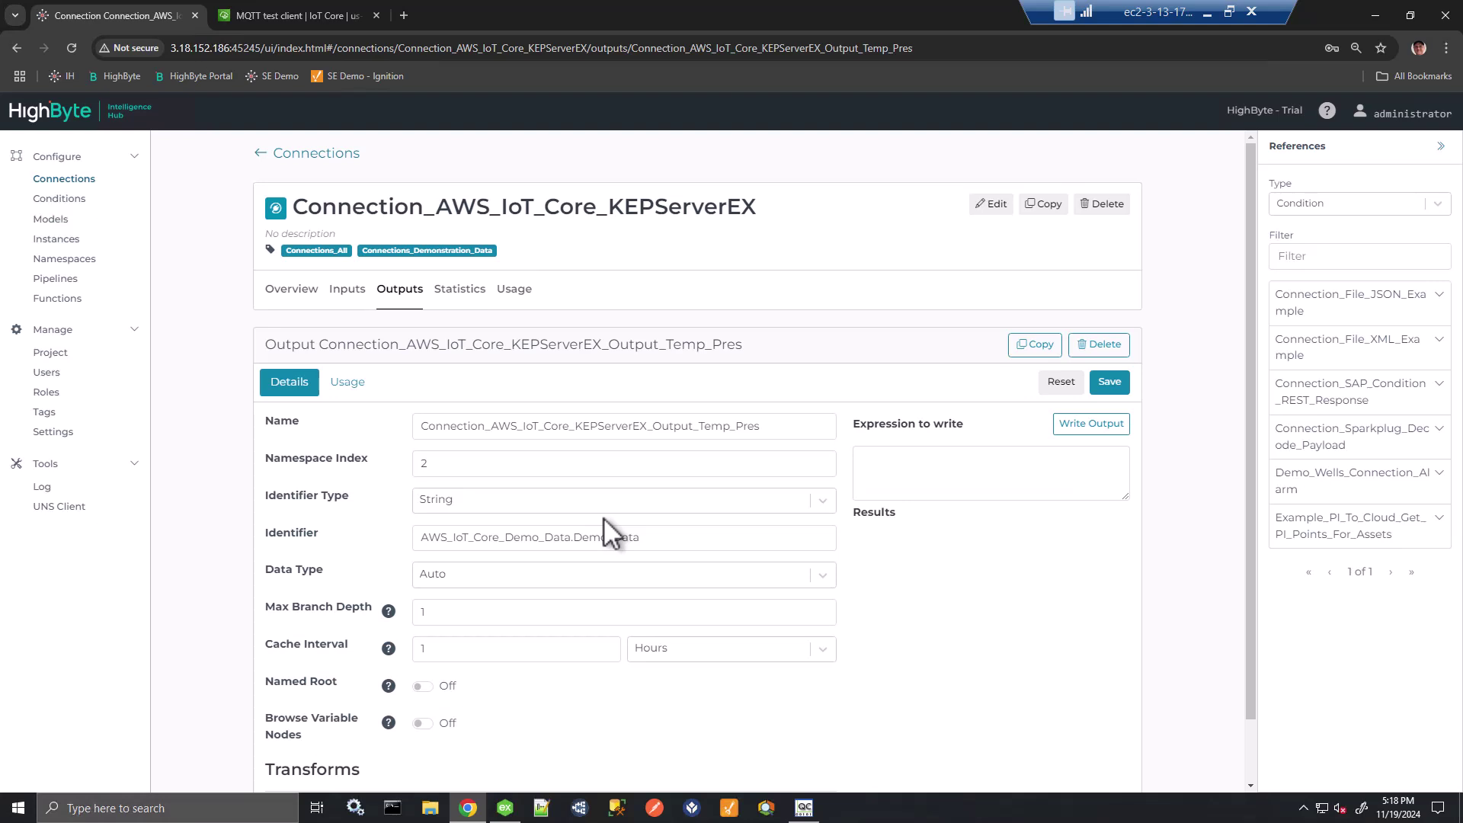
pyautogui.click(505, 808)
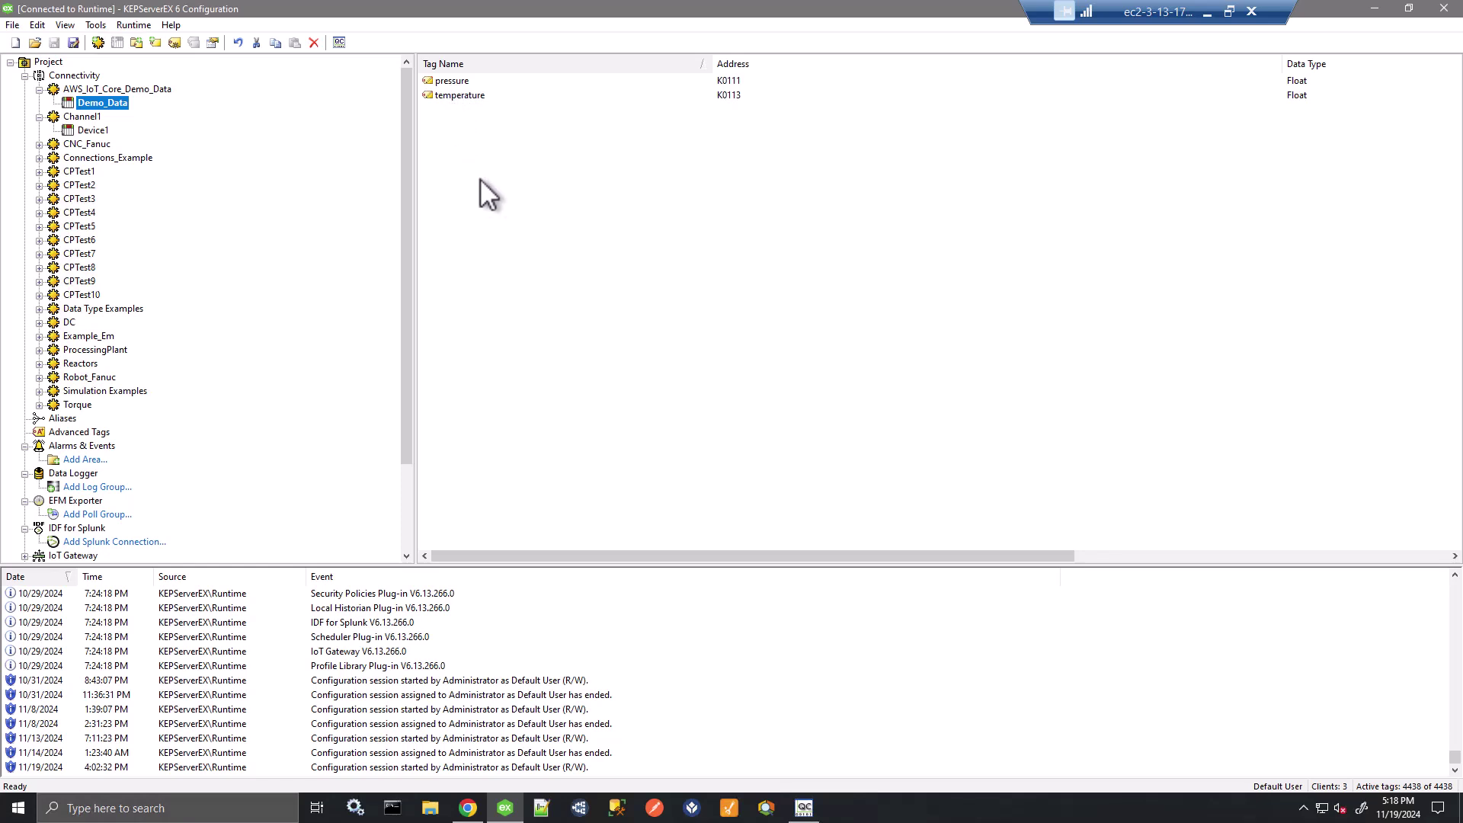
pyautogui.click(1372, 9)
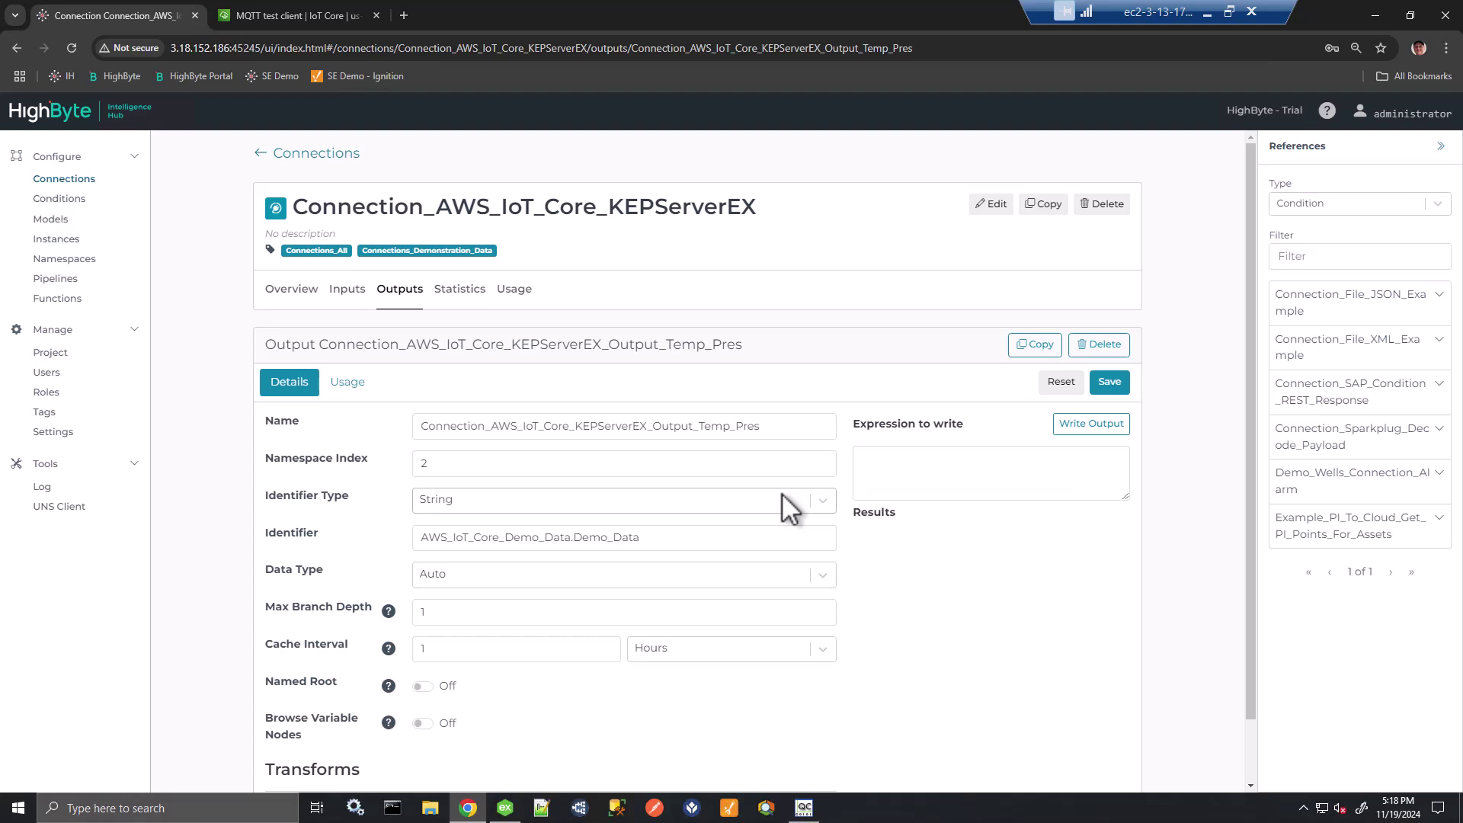
# Step: Browse the KEPServerEX connection's available outputs and open the AWS_IoT_Core_Demo_Data folder
pyautogui.click(401, 288)
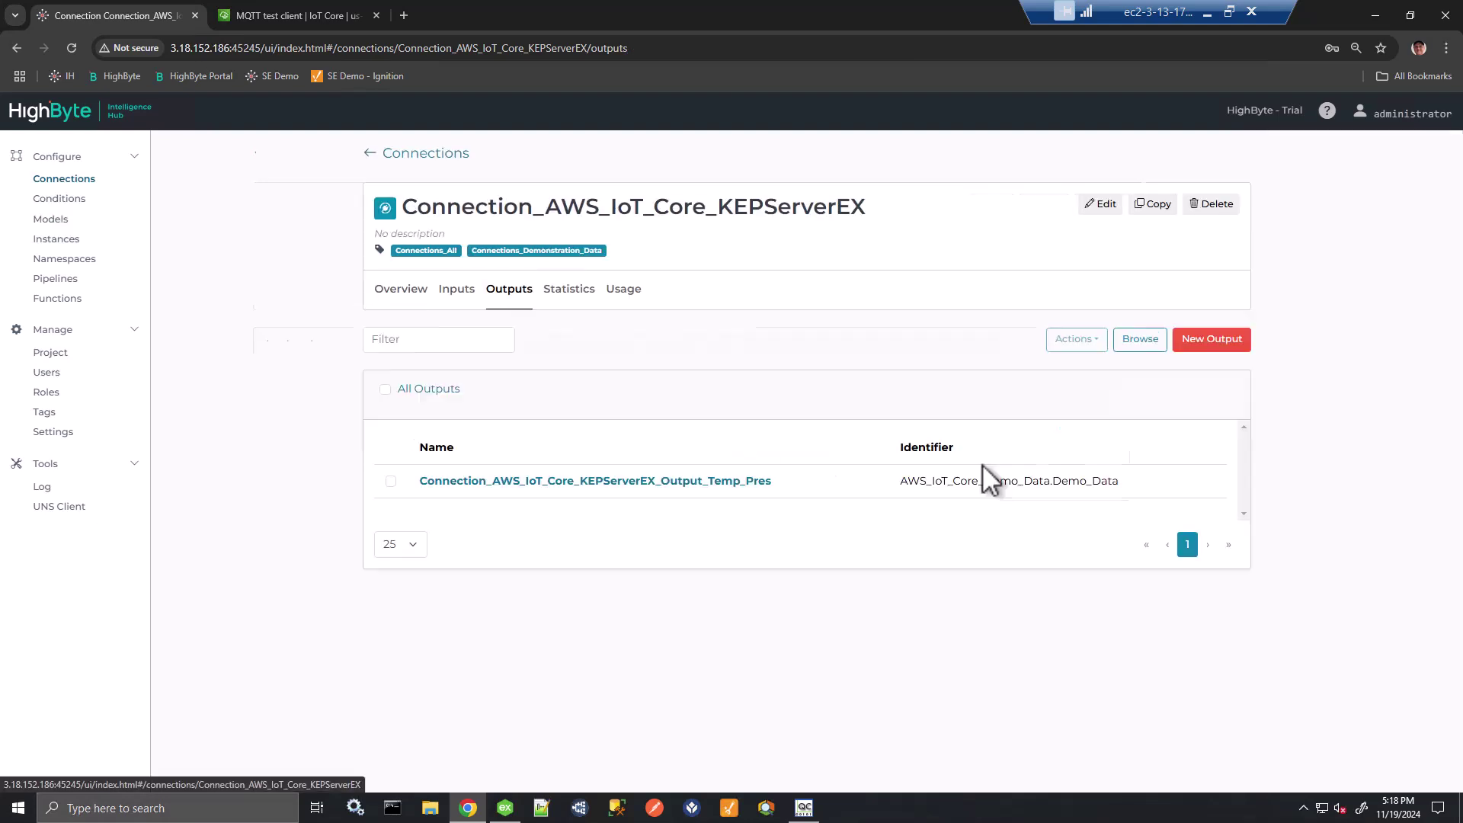
pyautogui.click(1141, 336)
pyautogui.scroll(-6, 523, 480)
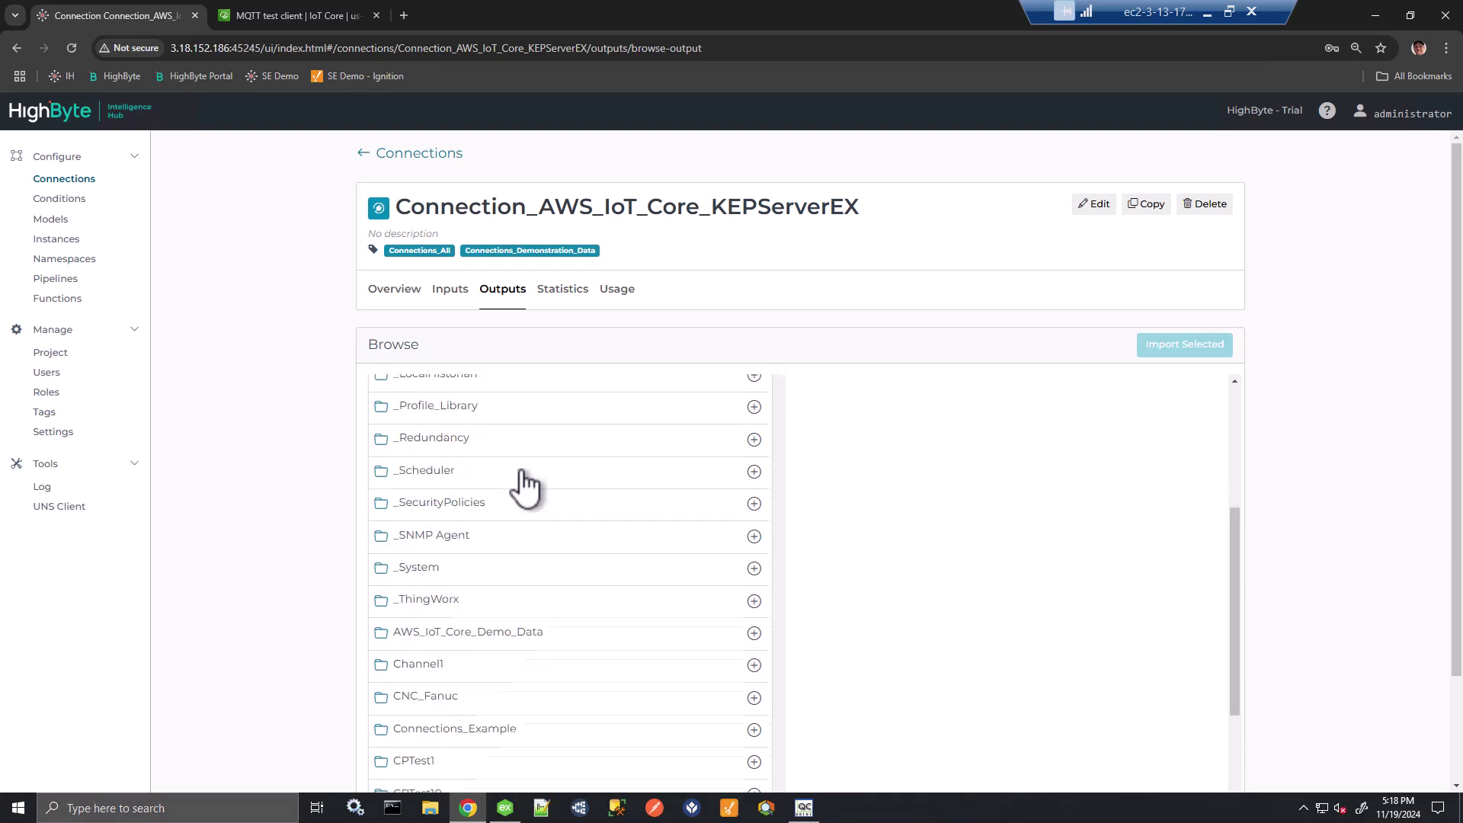
pyautogui.click(504, 482)
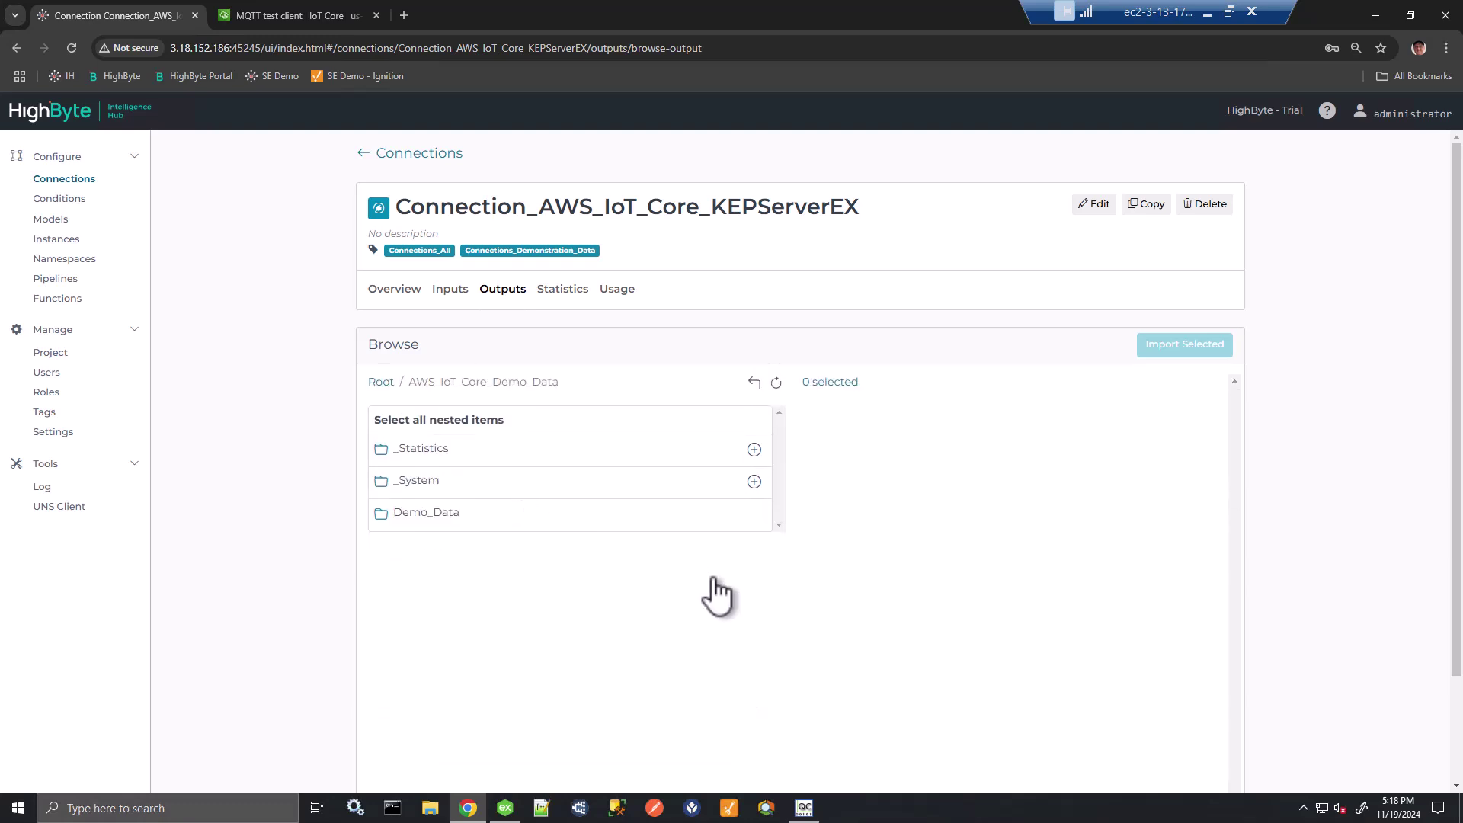
# Step: Import the temperature tag from the Demo_Data folder as a connection output and return to the outputs list
pyautogui.click(440, 526)
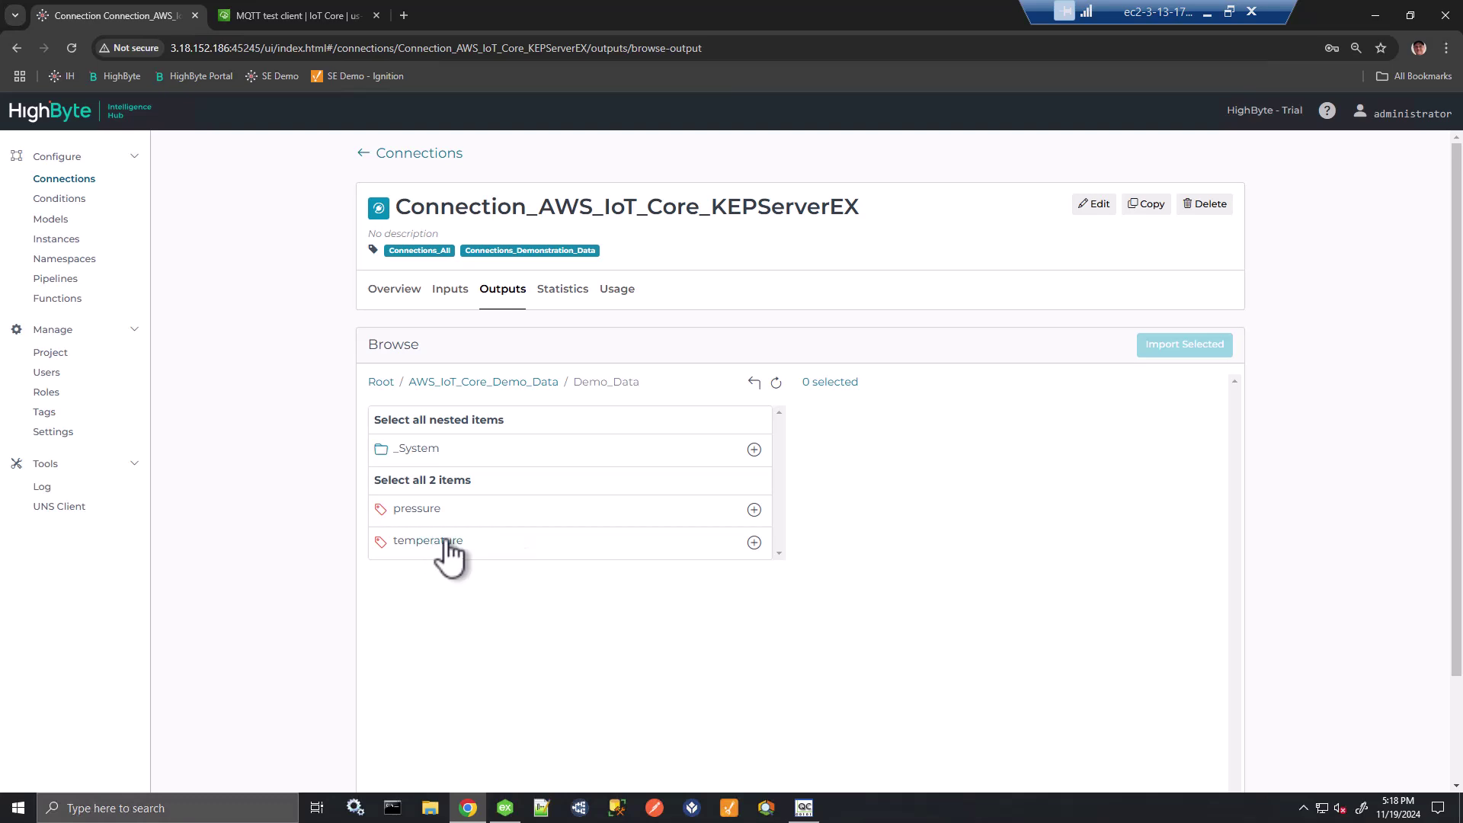
pyautogui.click(753, 542)
pyautogui.click(1158, 347)
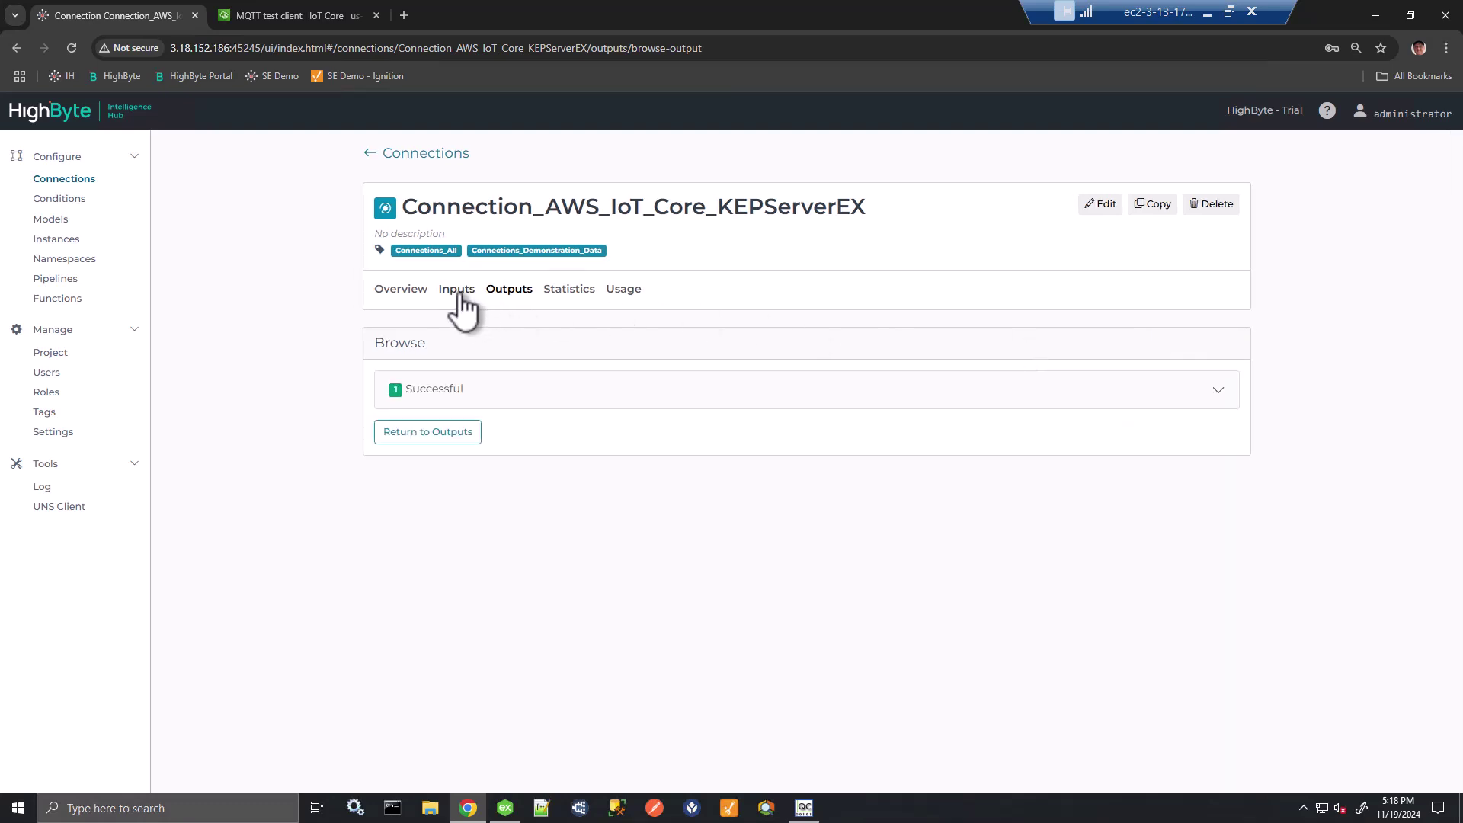
pyautogui.click(456, 291)
pyautogui.click(517, 296)
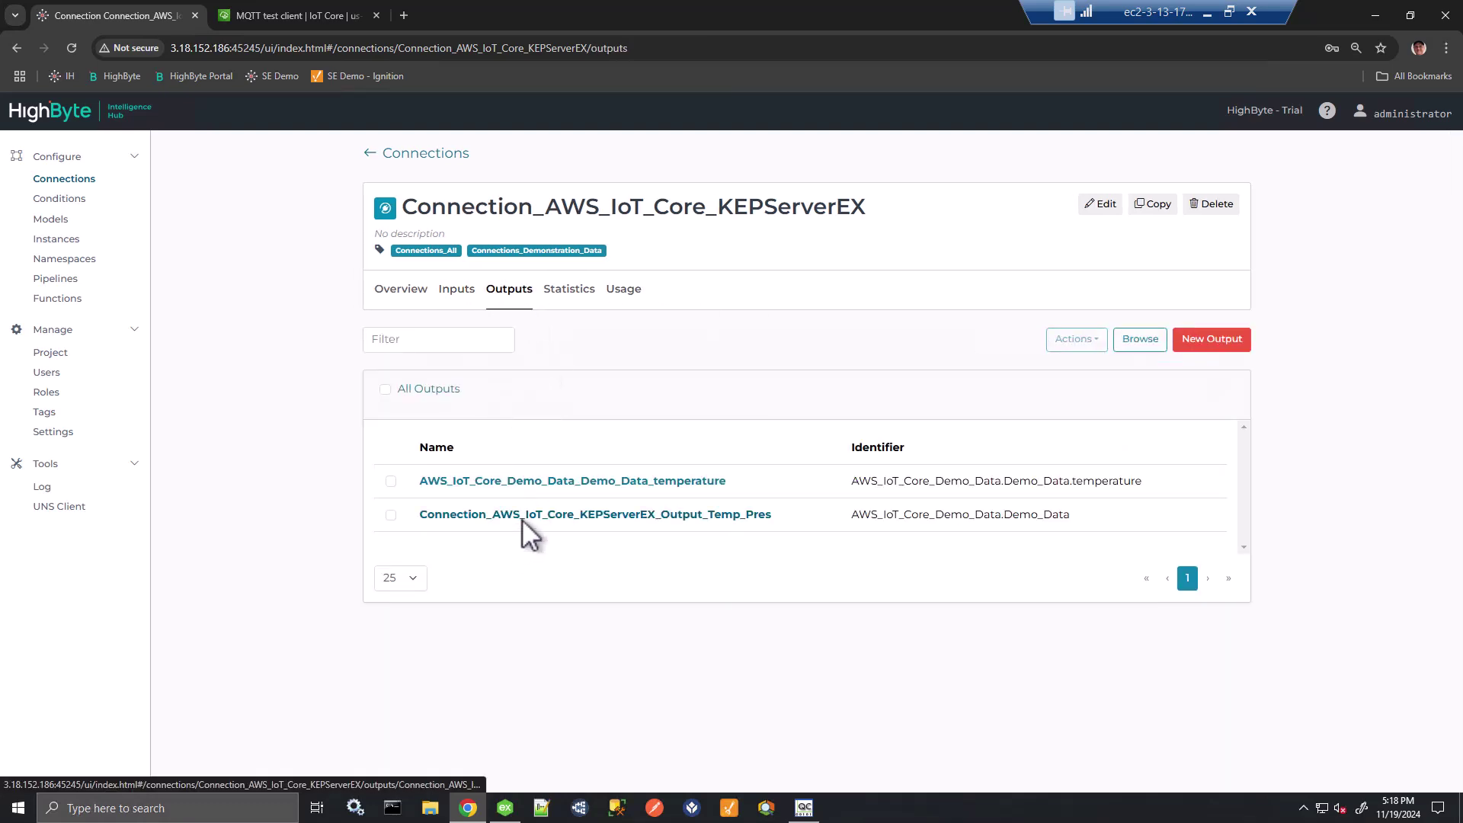
# Step: Open the AWS_IoT_Core_Demo_Data_Demo_Data_temperature output and compare its identifier and data type with the tag in OPC Quick Client
pyautogui.click(618, 482)
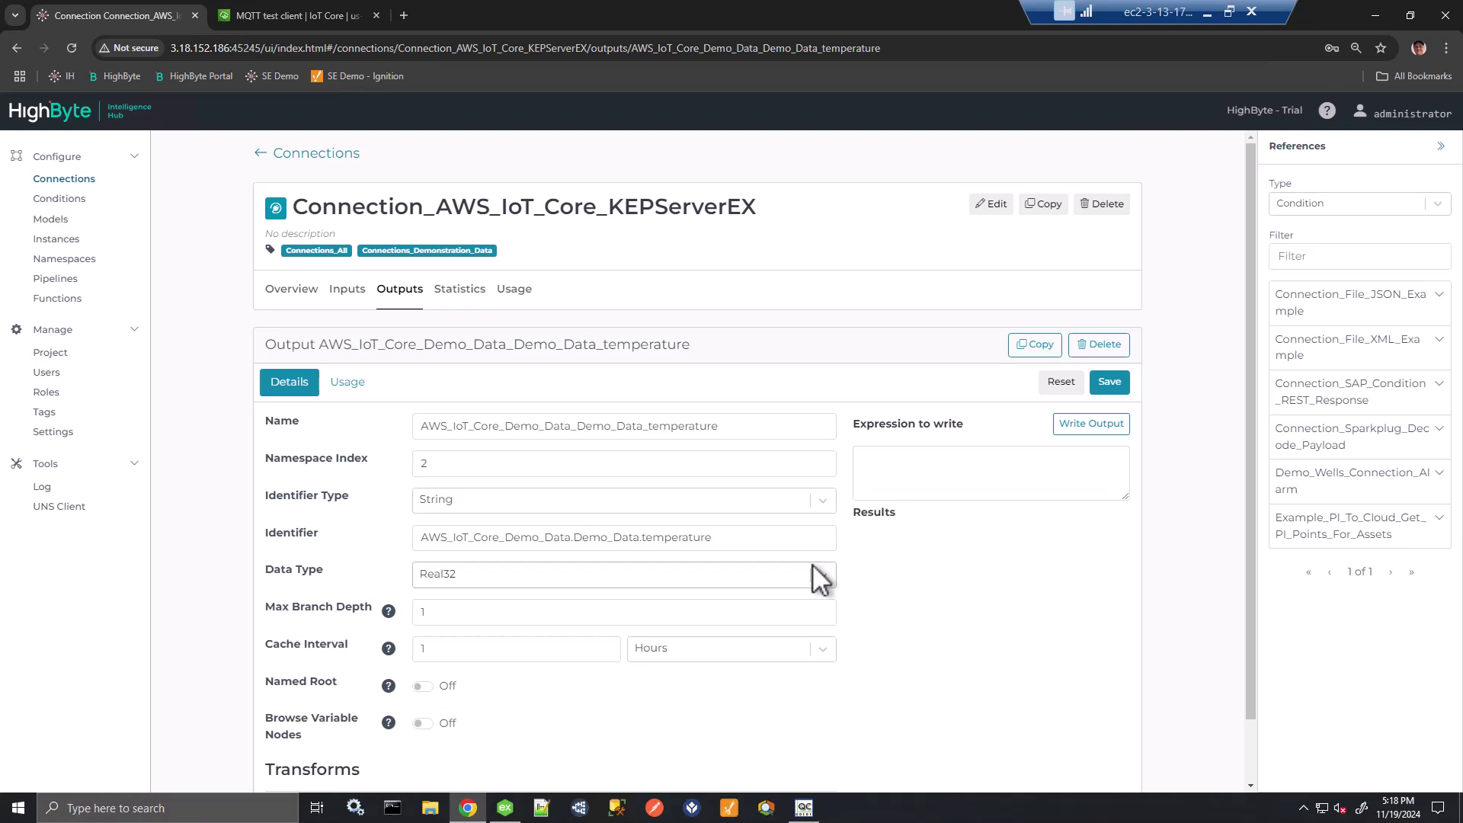
pyautogui.click(804, 808)
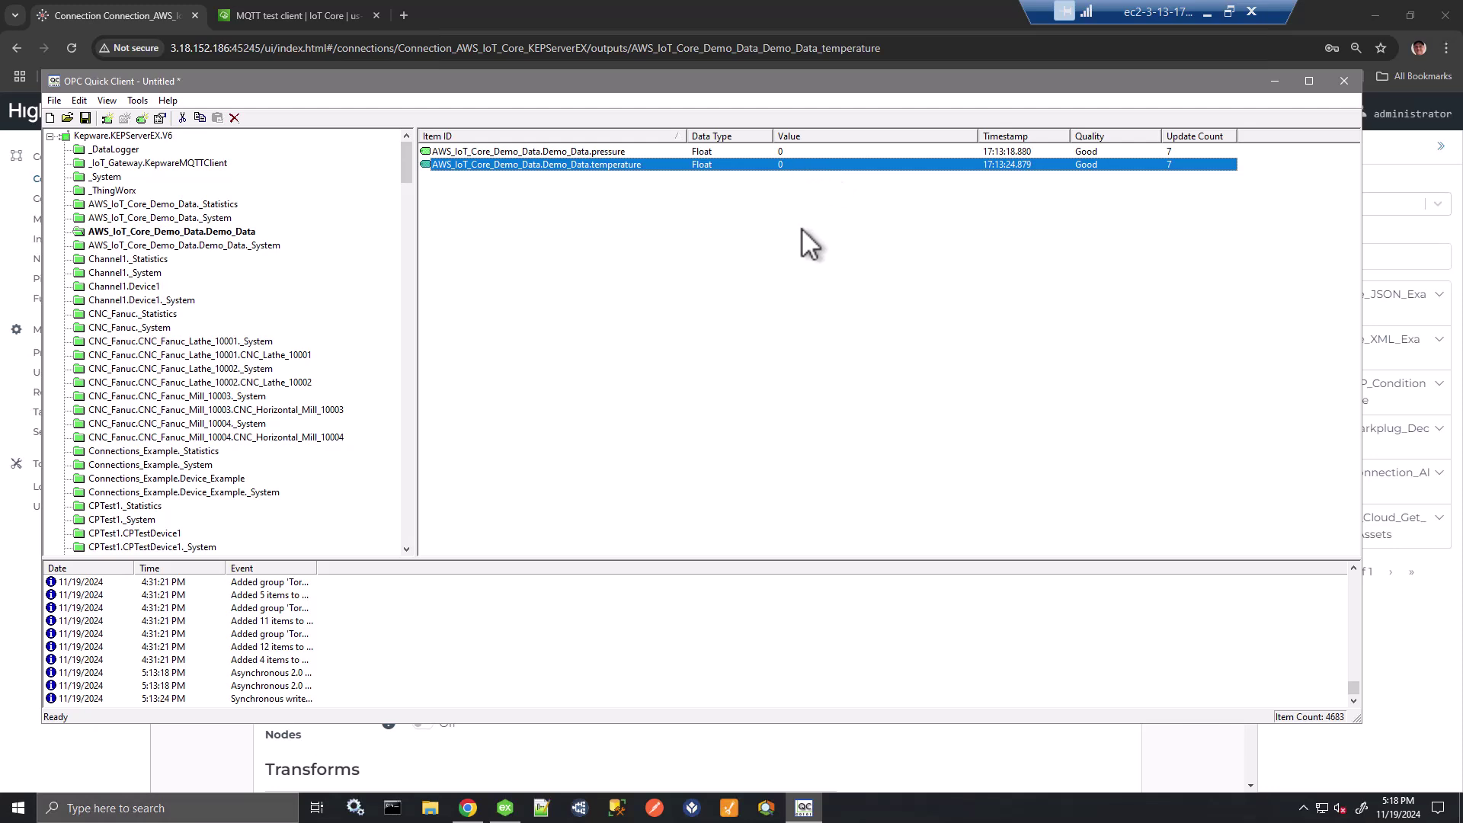
pyautogui.click(137, 12)
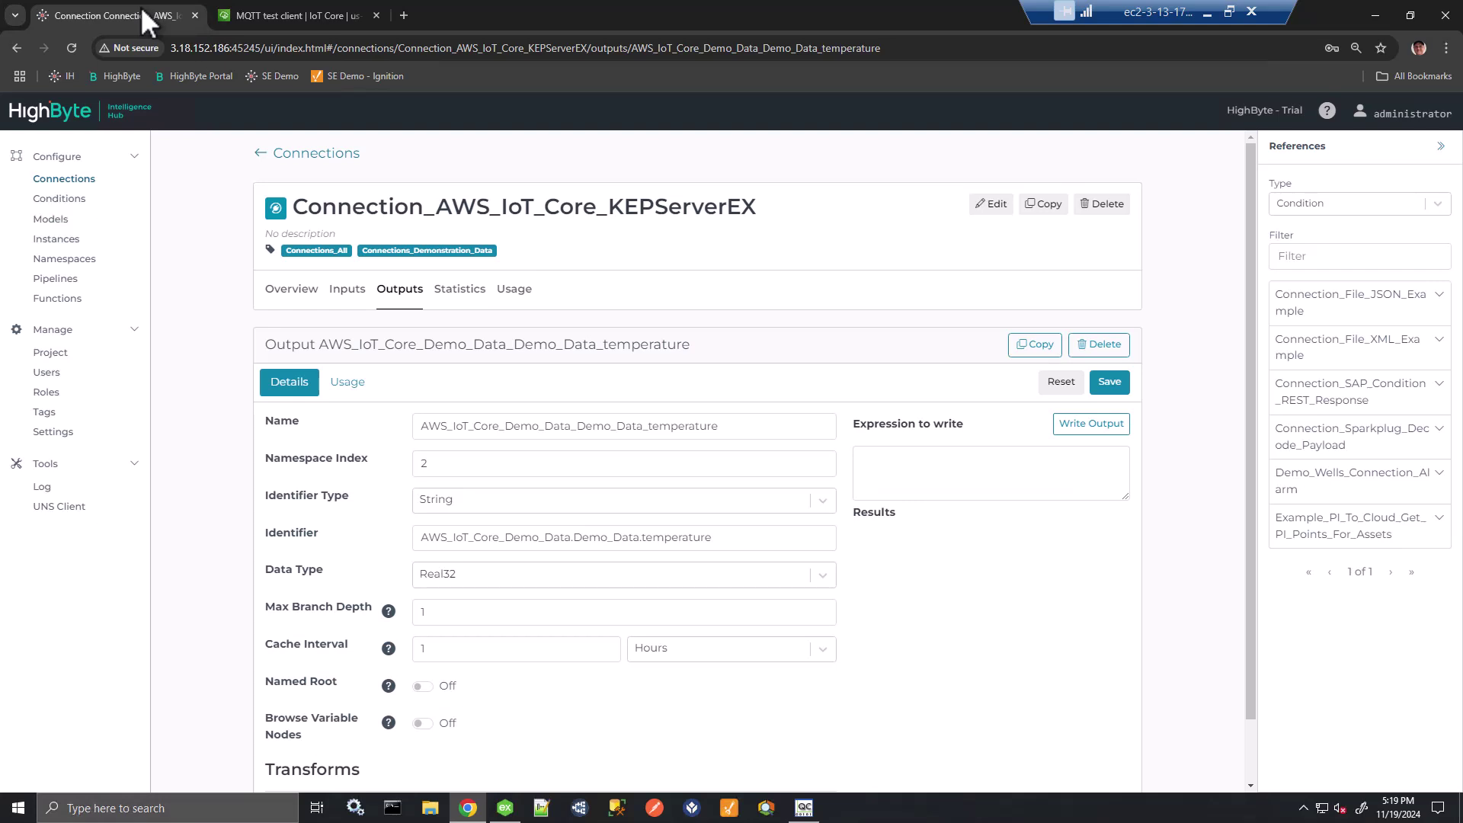
# Step: Open the Connection_AWS_IoT_Core_Temp_Pres model and look over its attributes
pyautogui.click(79, 183)
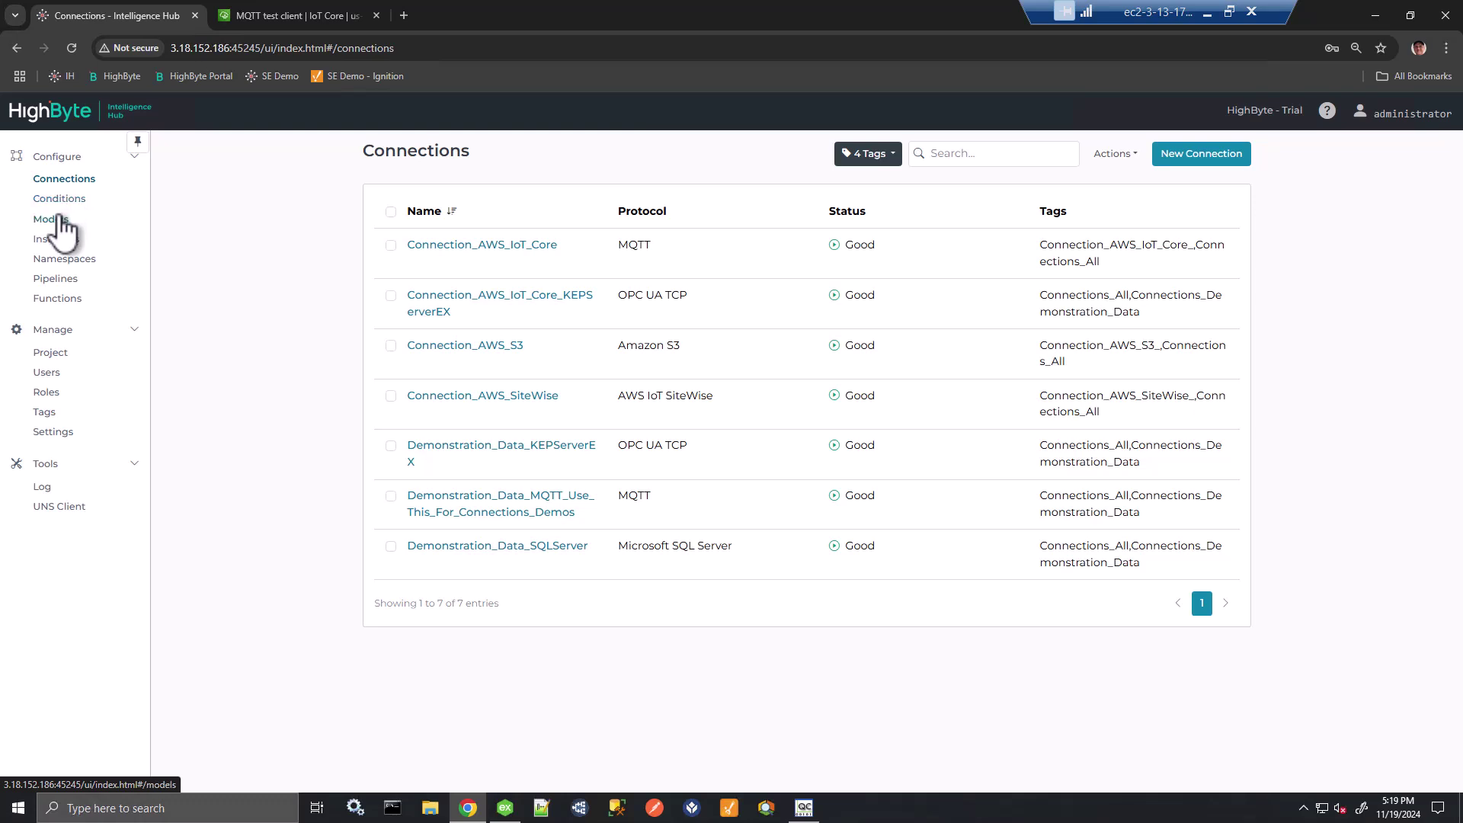
pyautogui.click(60, 220)
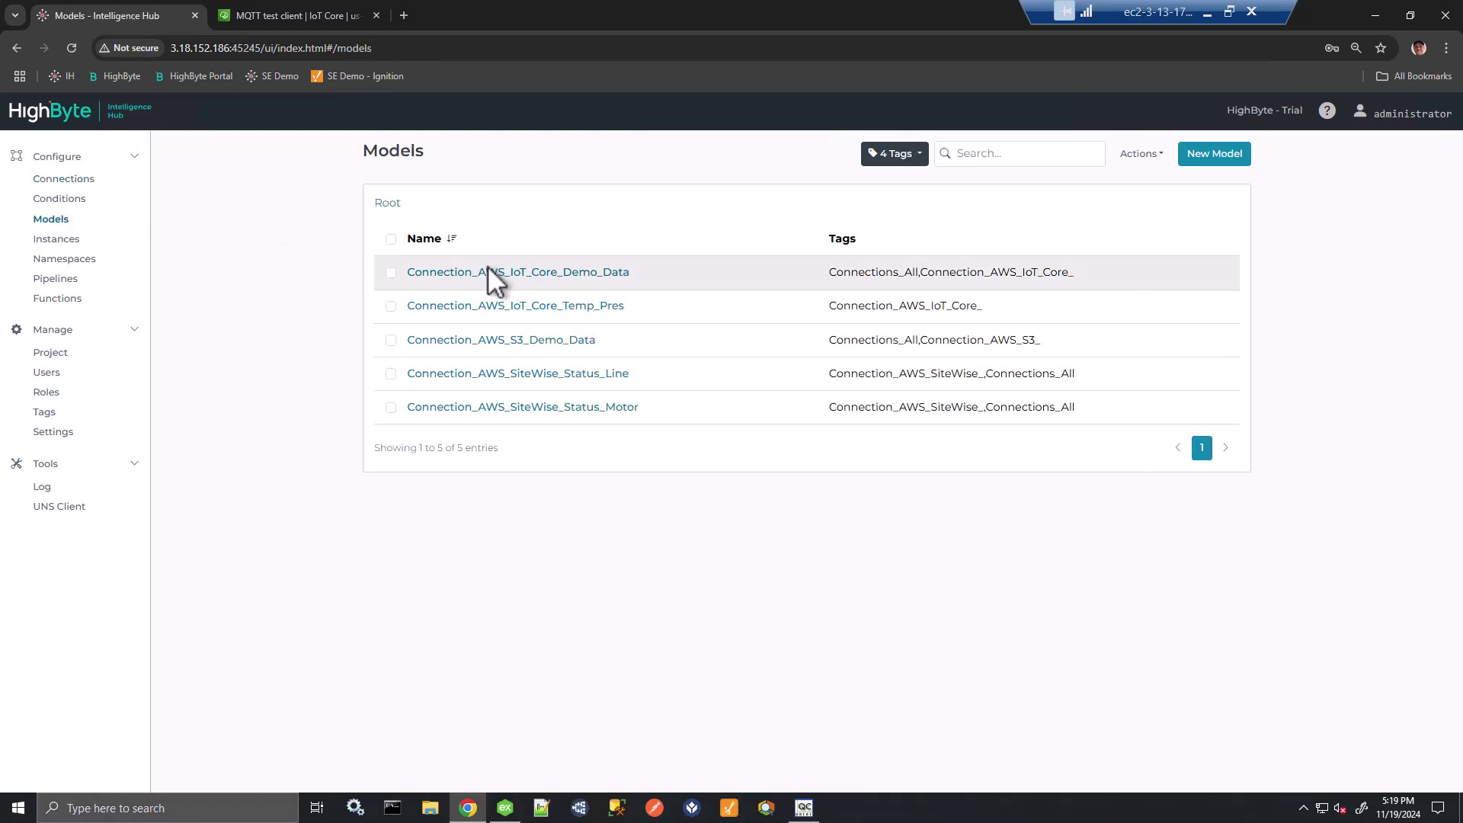
pyautogui.click(503, 304)
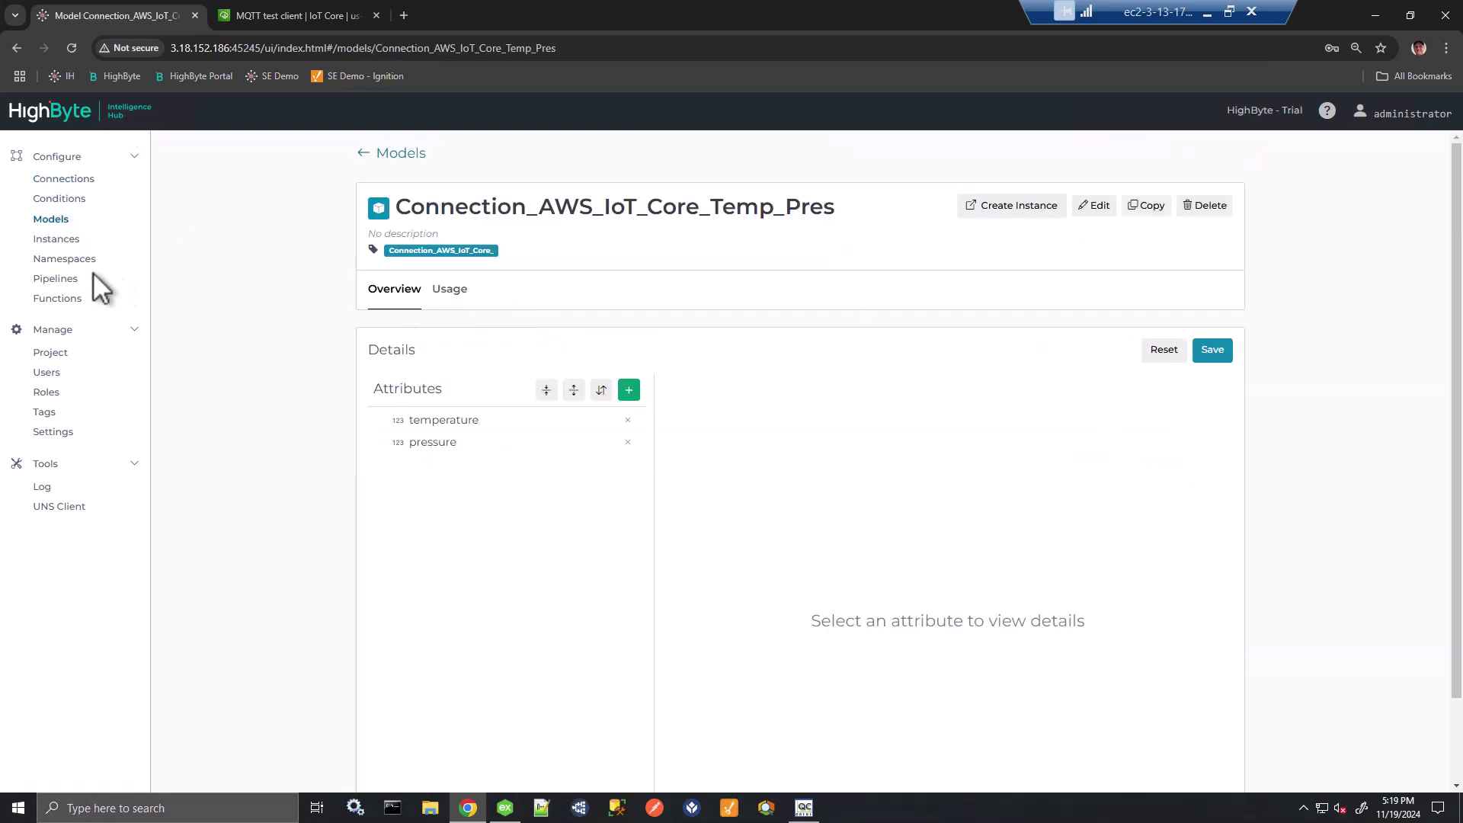
# Step: Open the Connection_AWS_IoT_Core_Temp_Pres_To_OPC_UA pipeline and examine its Flow trigger's references, execution type, mode and event source
pyautogui.click(66, 279)
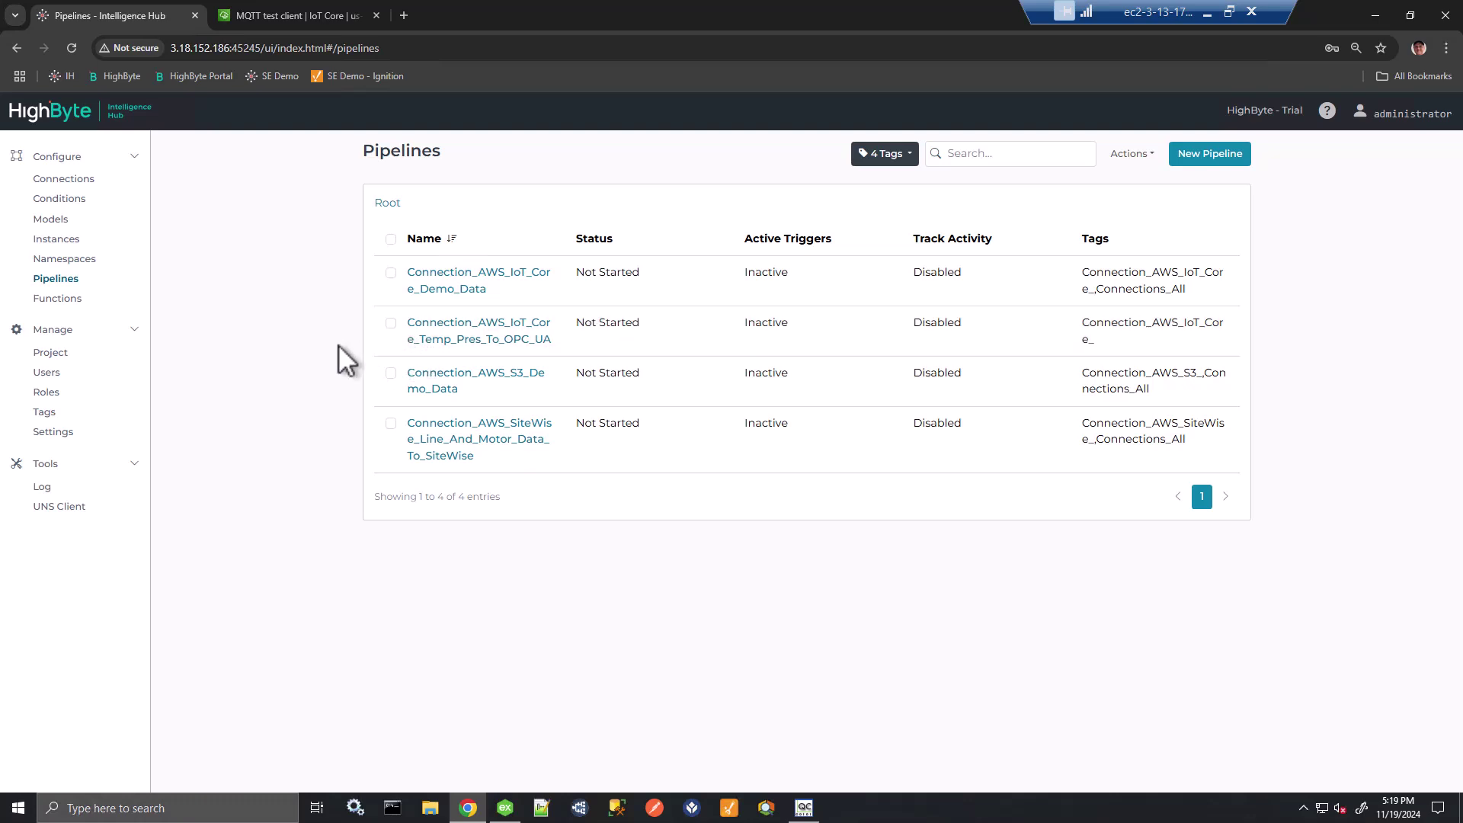
pyautogui.click(471, 338)
pyautogui.click(442, 466)
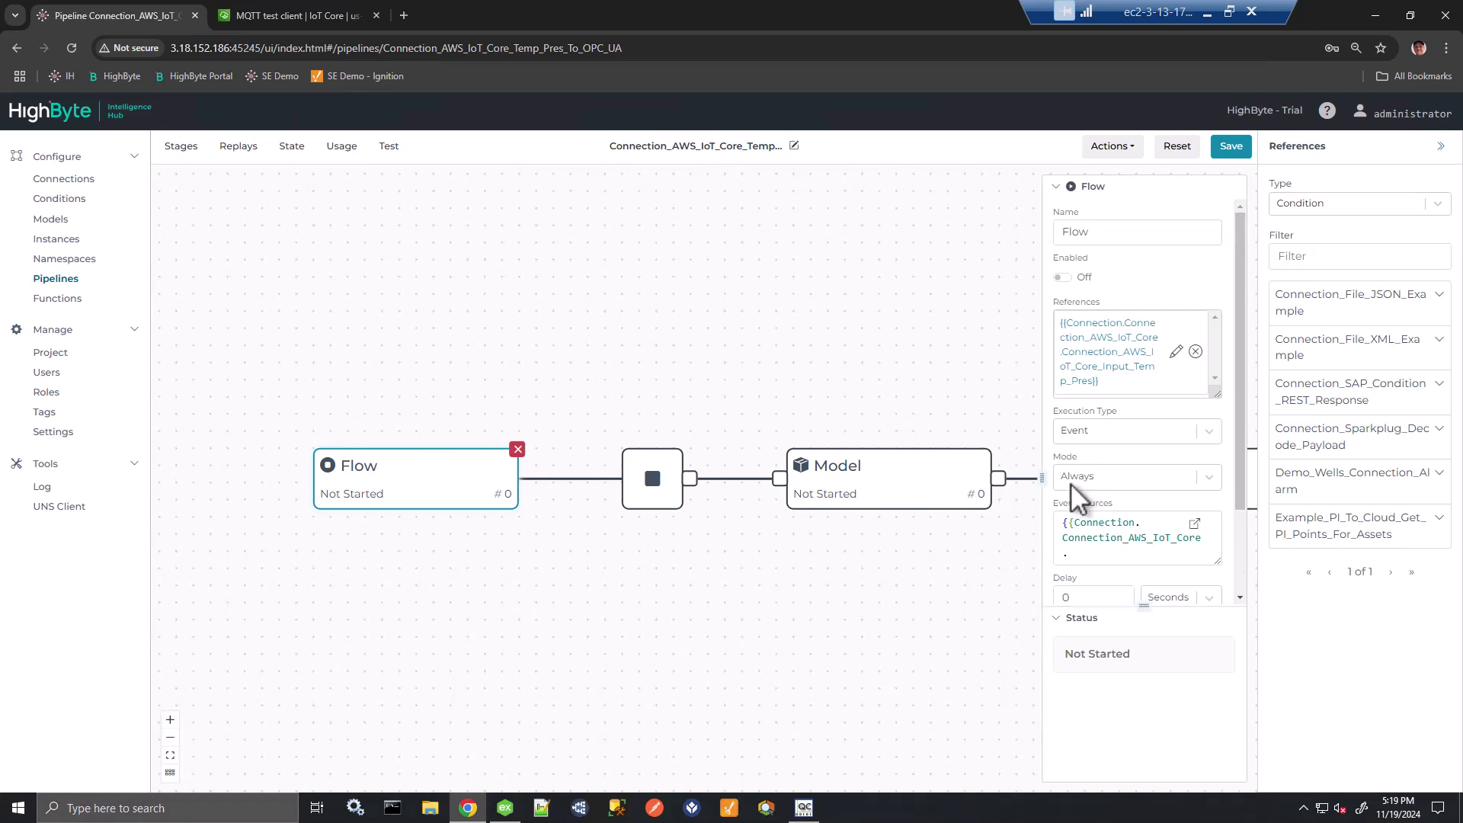
pyautogui.moveTo(1043, 475); pyautogui.dragTo(722, 460)
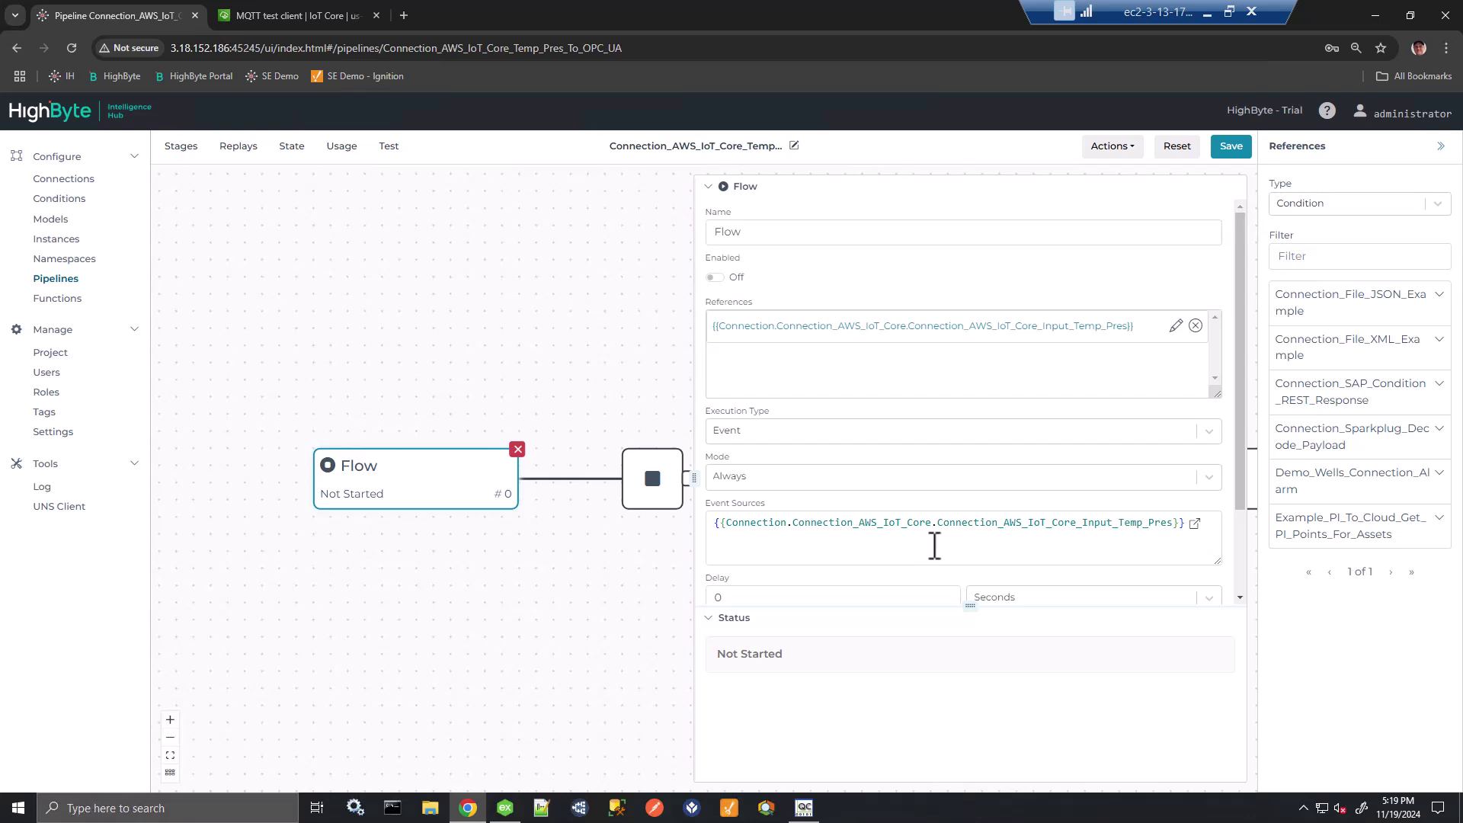
pyautogui.click(632, 548)
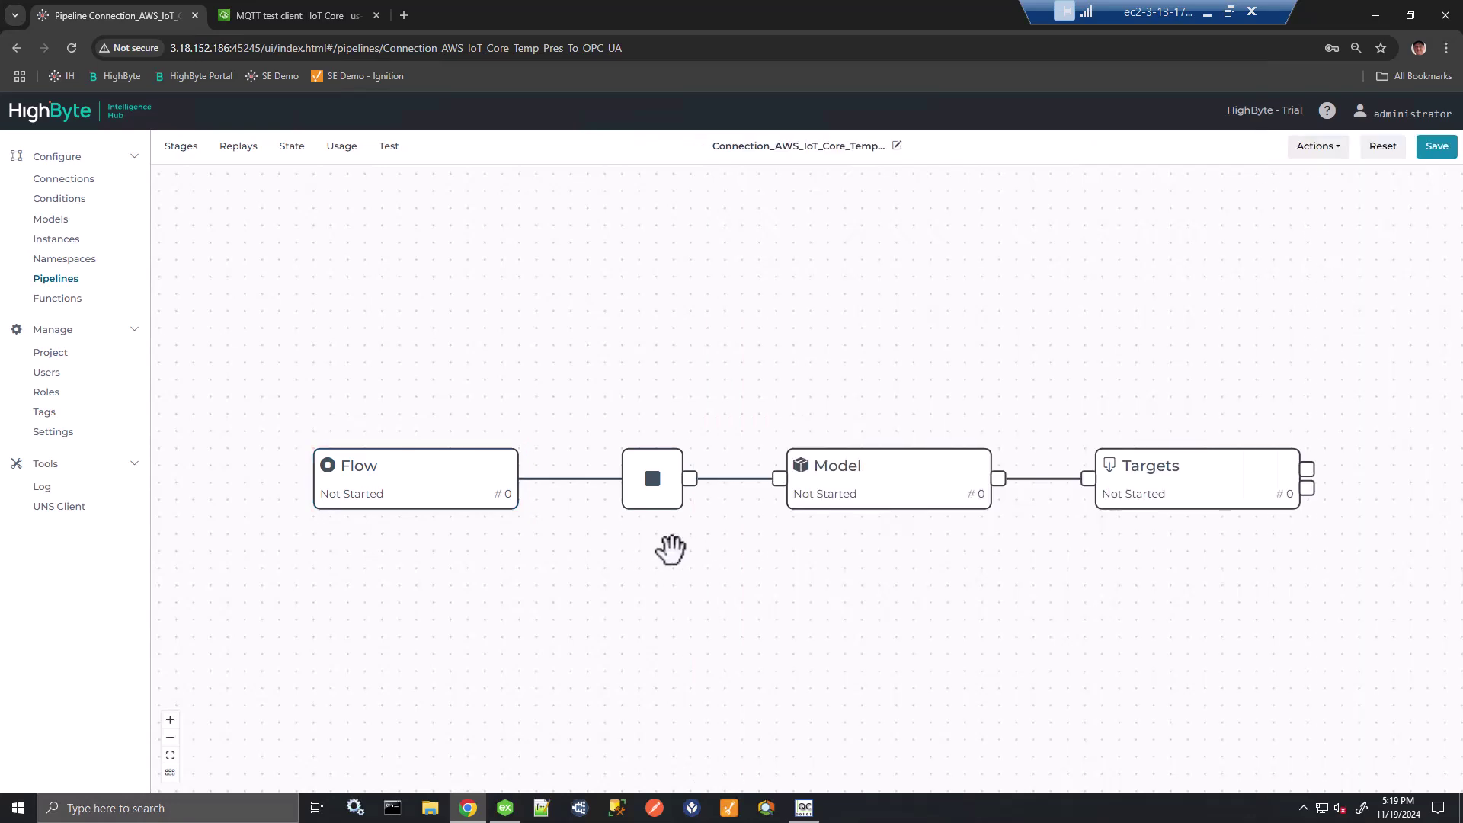
# Step: Examine the Model stage's assigned model and its temperature attribute expression, leaving the attribute configuration without changes
pyautogui.click(840, 480)
pyautogui.moveTo(839, 563); pyautogui.dragTo(672, 565)
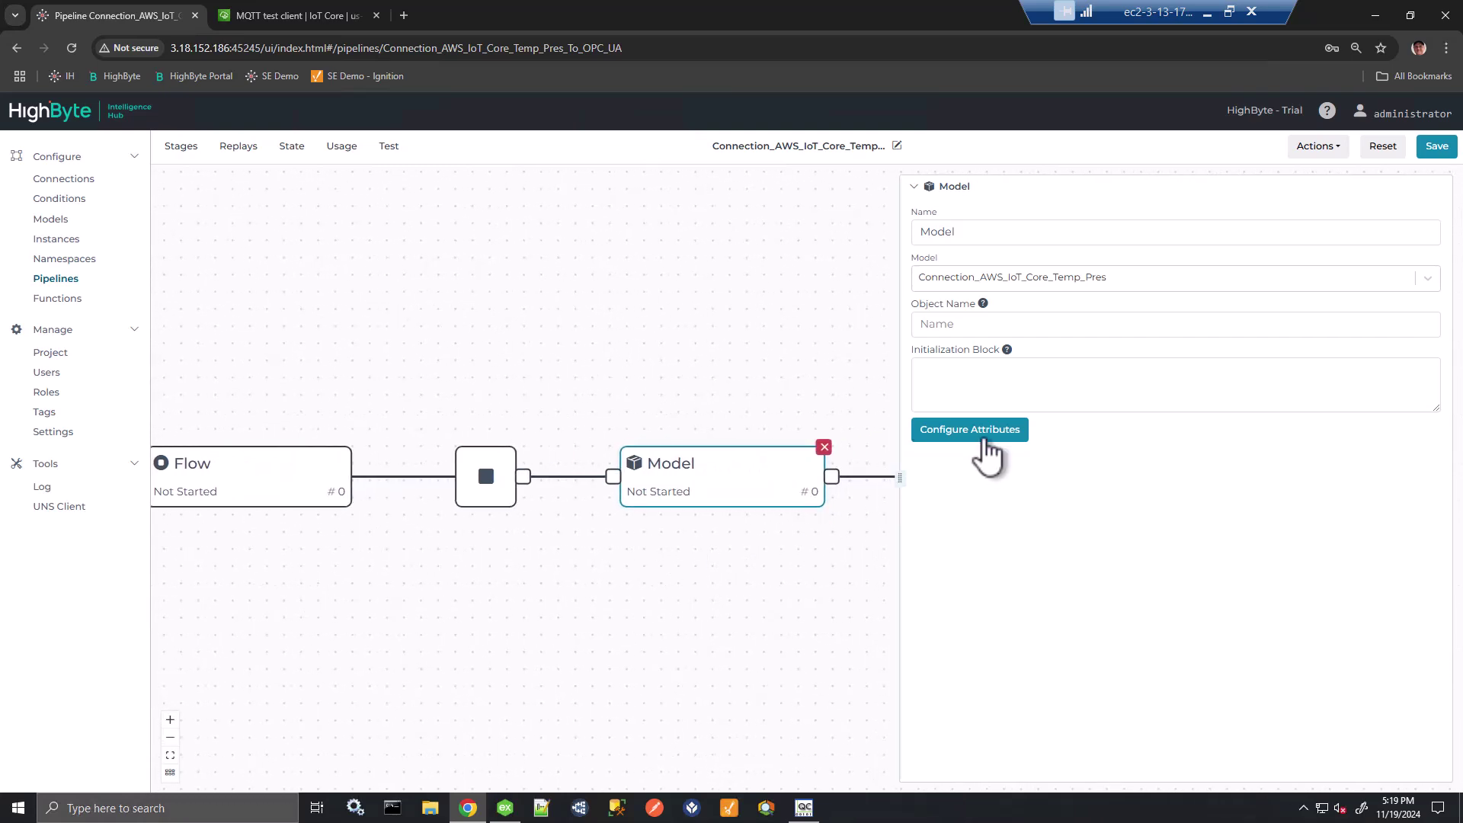
pyautogui.click(983, 433)
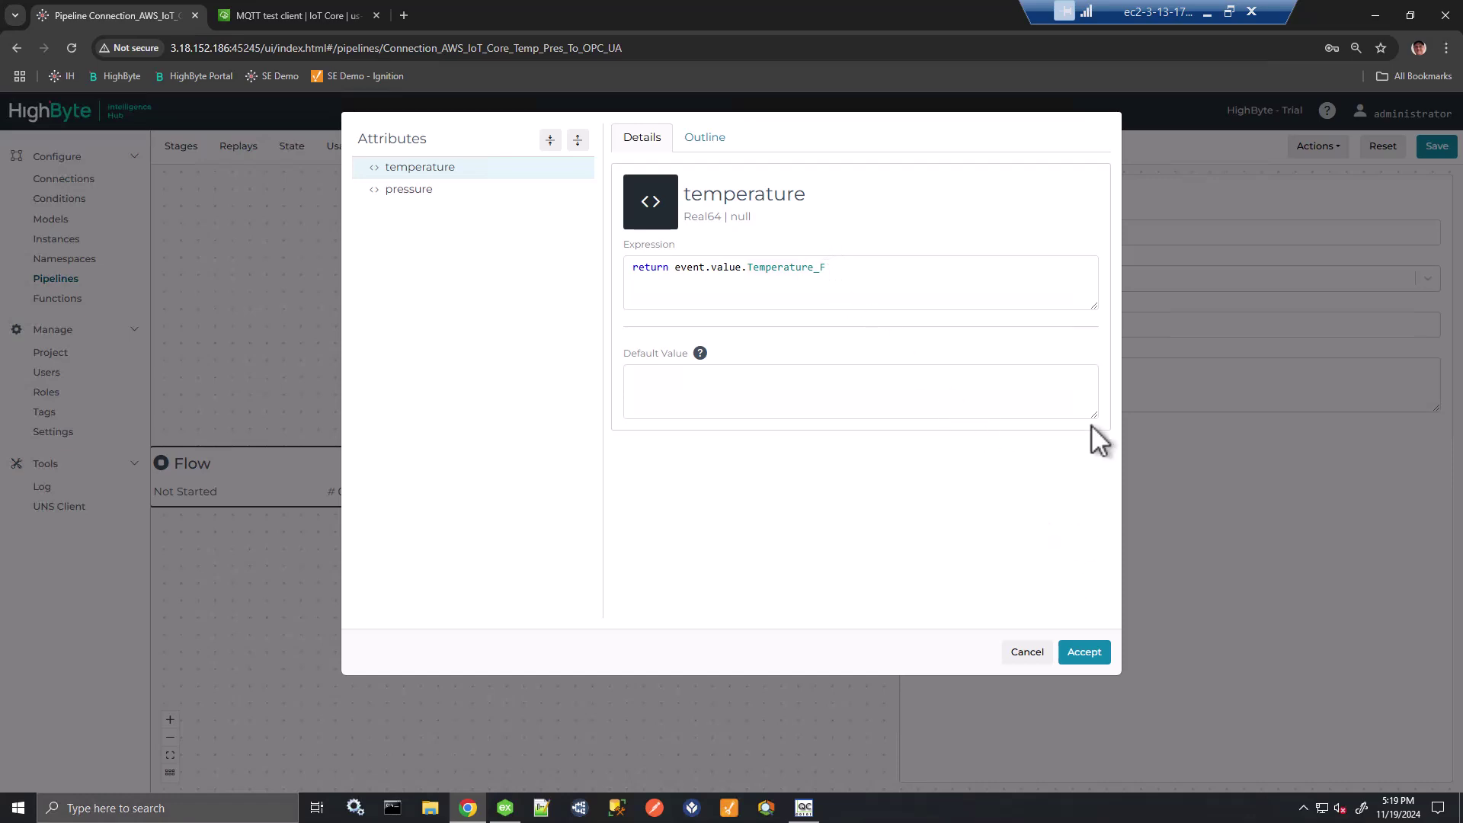
pyautogui.click(1013, 653)
# Step: Examine the write target configured in the pipeline's Targets stage
pyautogui.moveTo(810, 556); pyautogui.dragTo(580, 592)
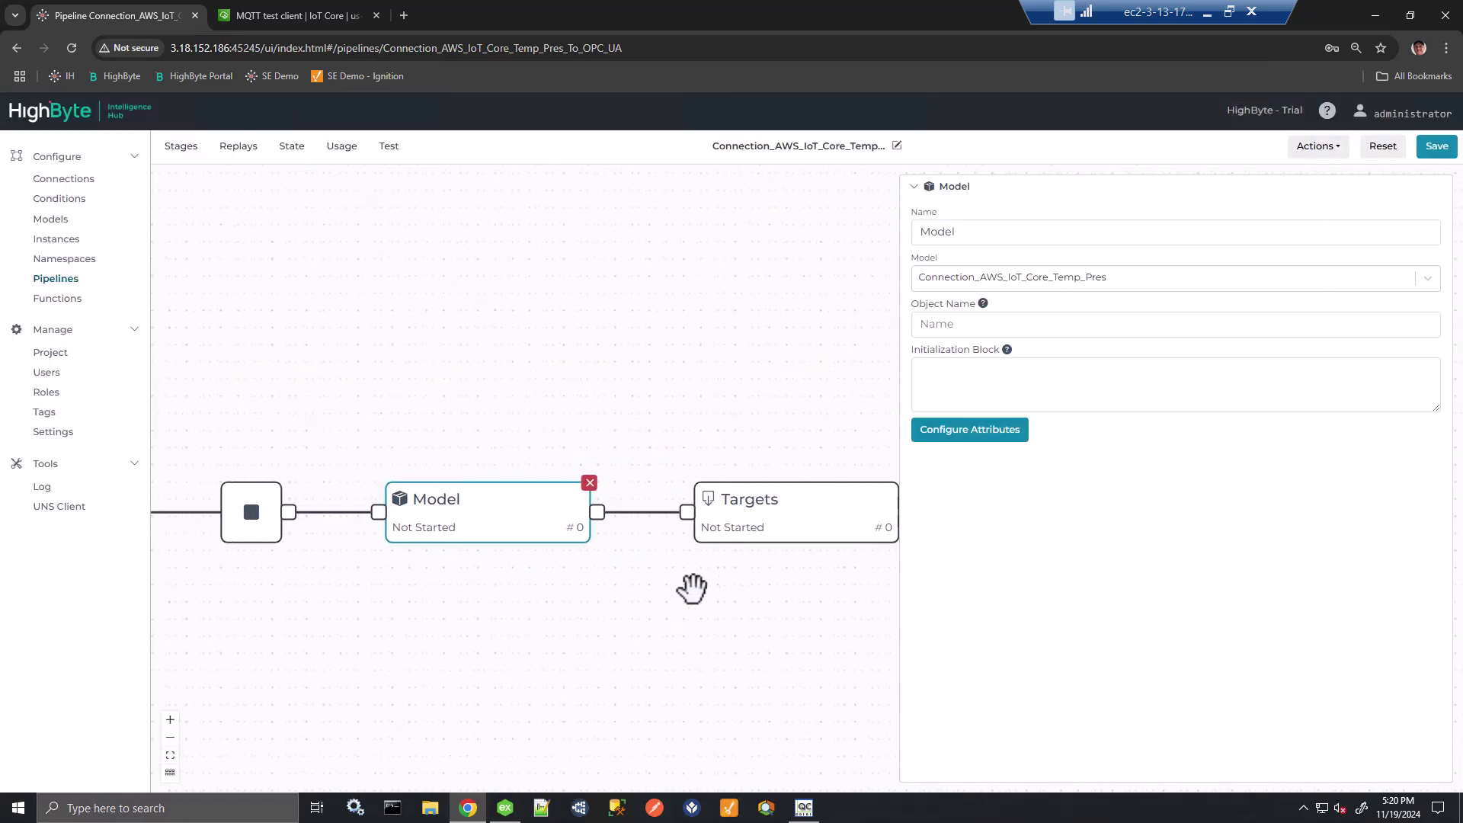
pyautogui.click(813, 516)
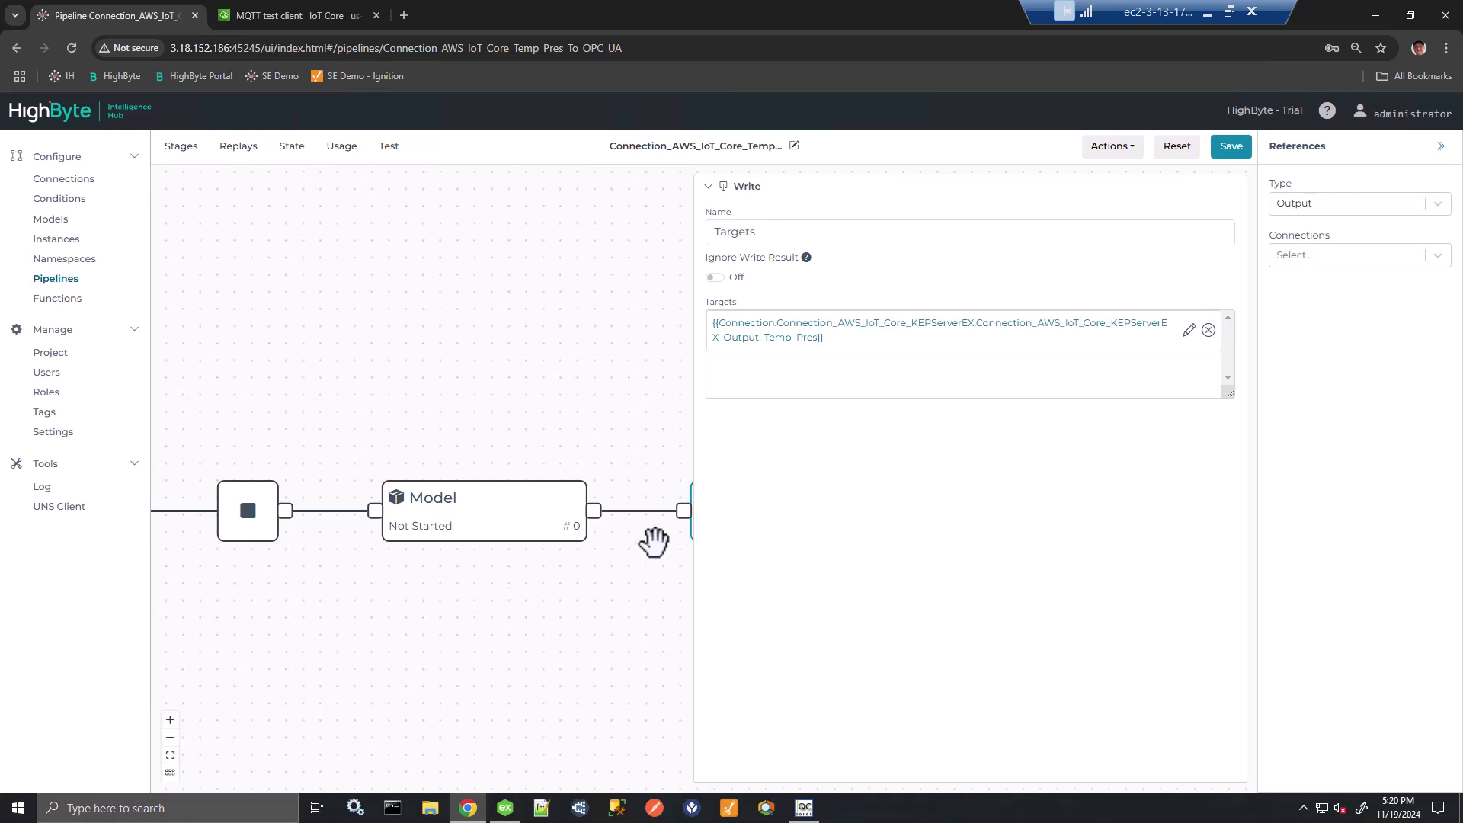
pyautogui.moveTo(695, 494); pyautogui.dragTo(1026, 477)
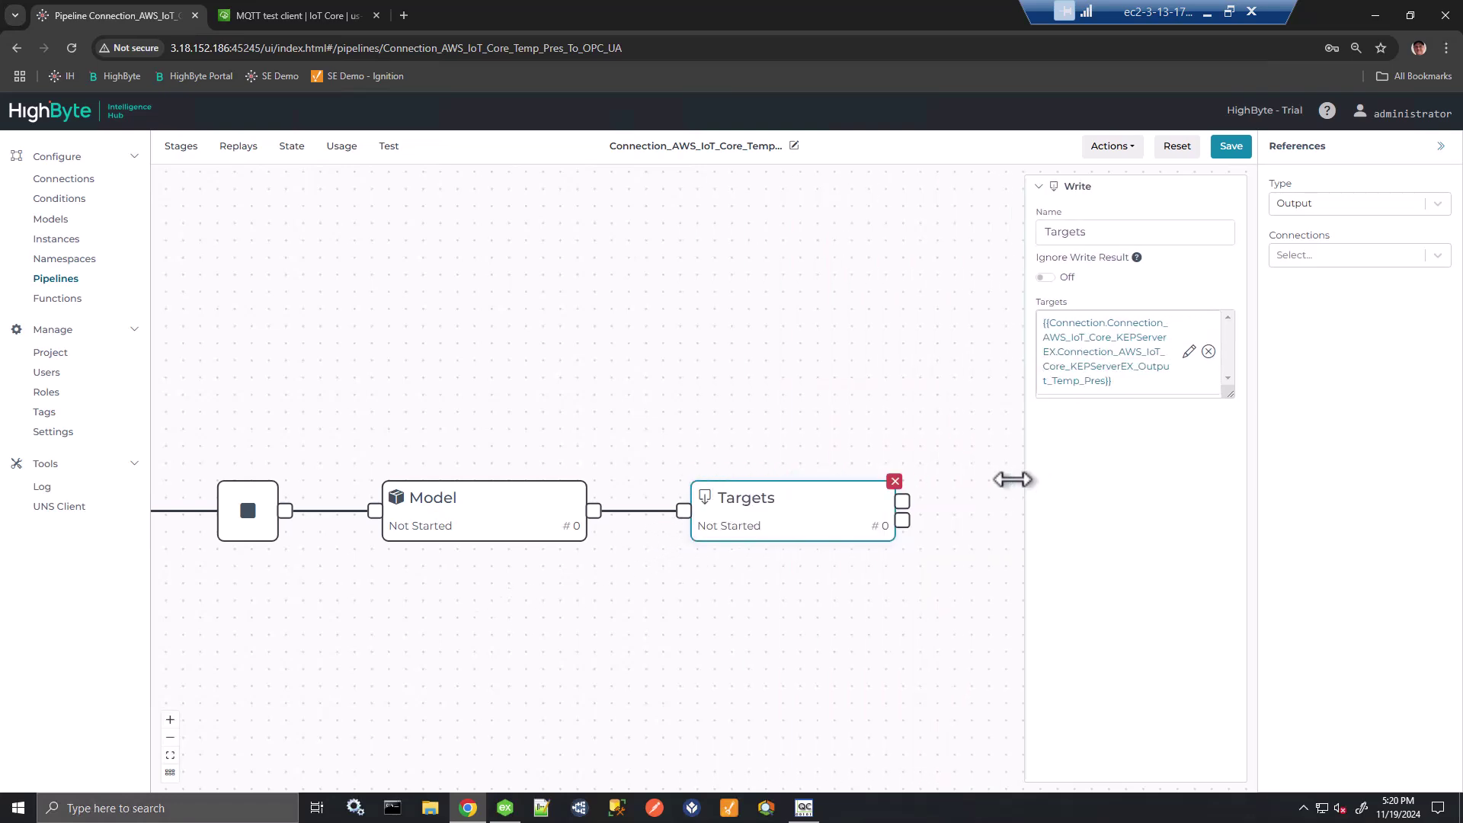
# Step: Try adding a second Model stage from the common stages above the existing flow, and delete it
pyautogui.scroll(-3, 613, 601)
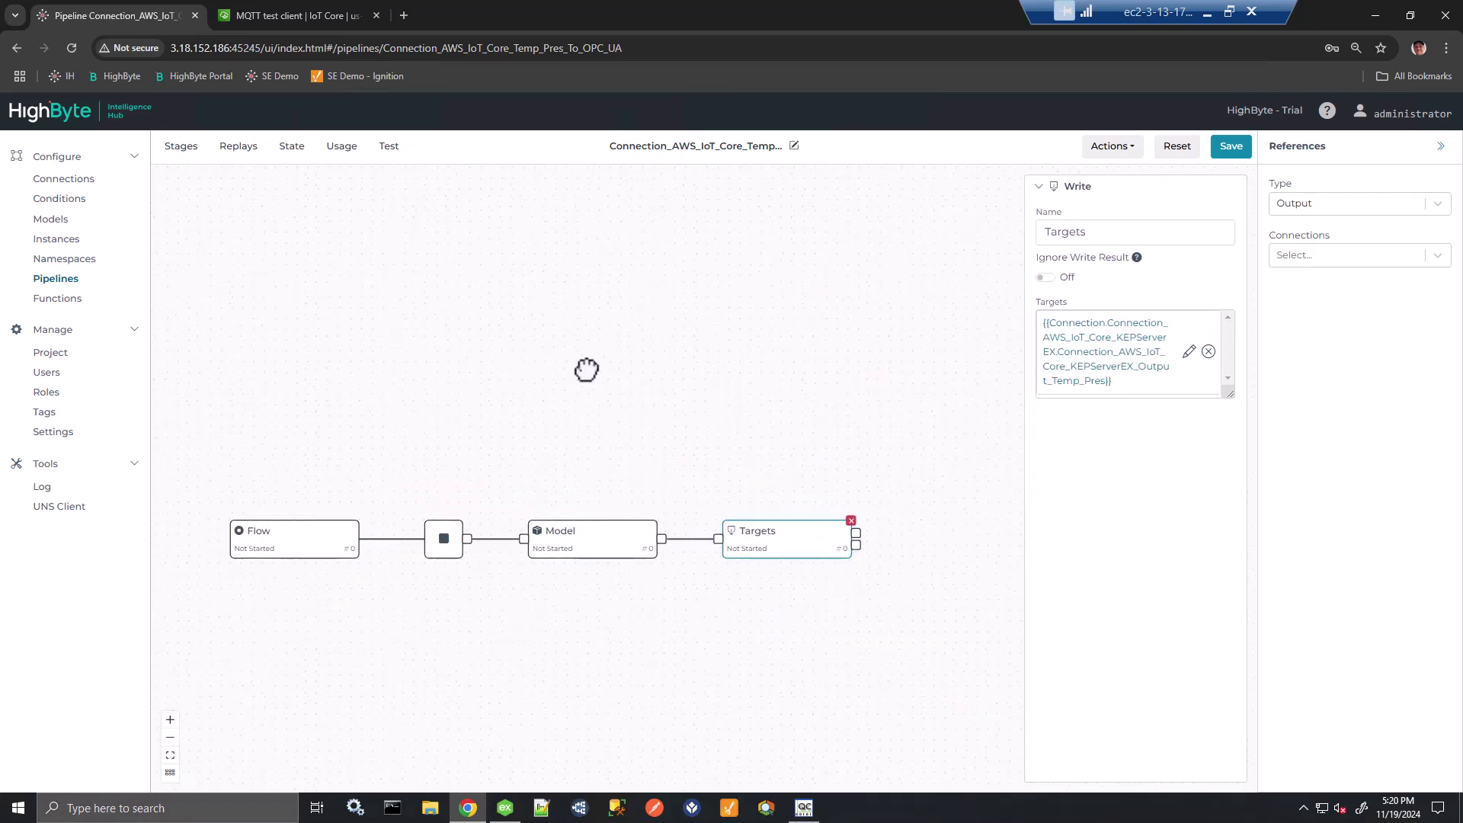
pyautogui.click(183, 147)
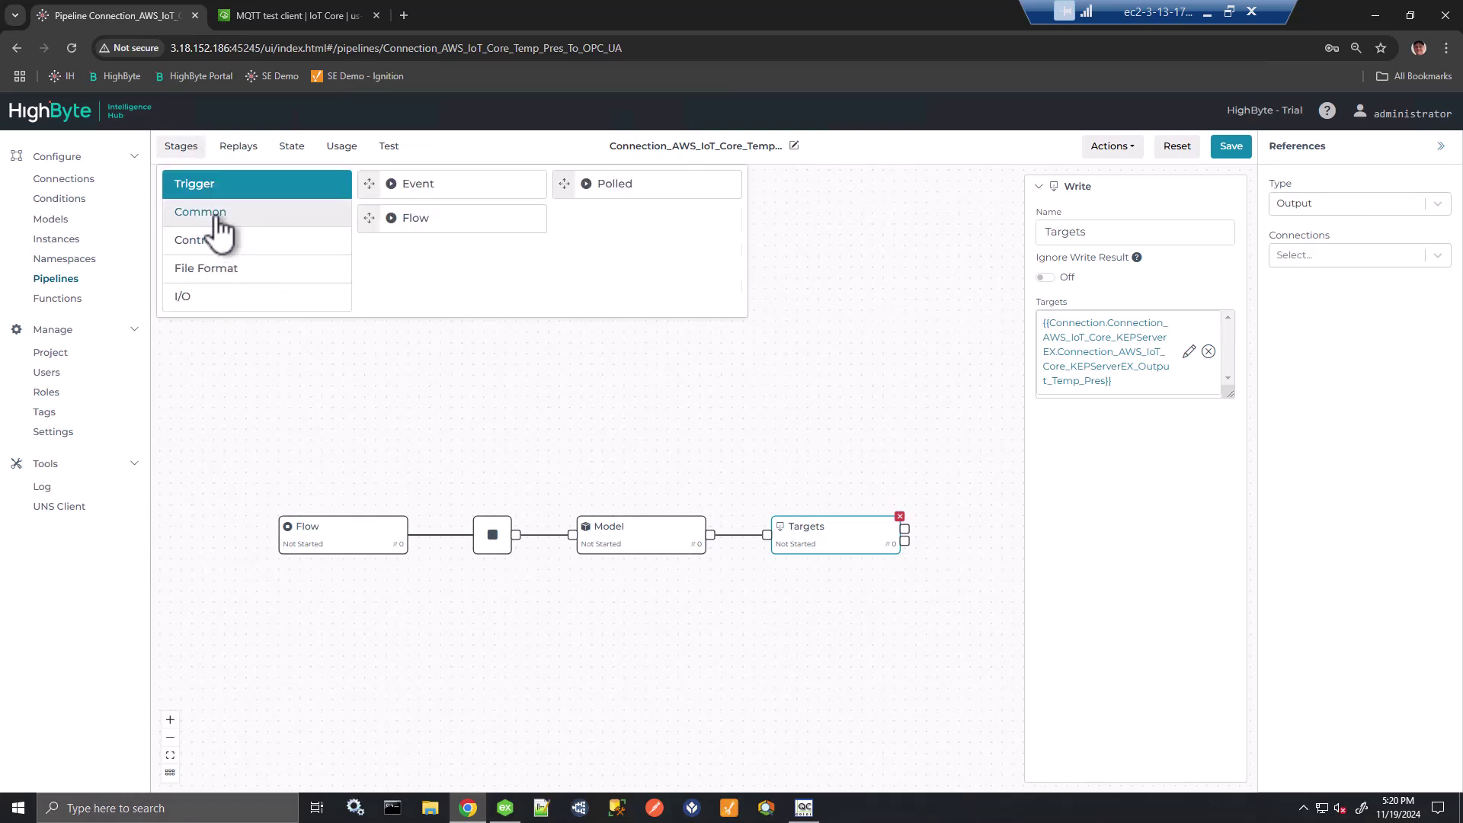
pyautogui.click(219, 221)
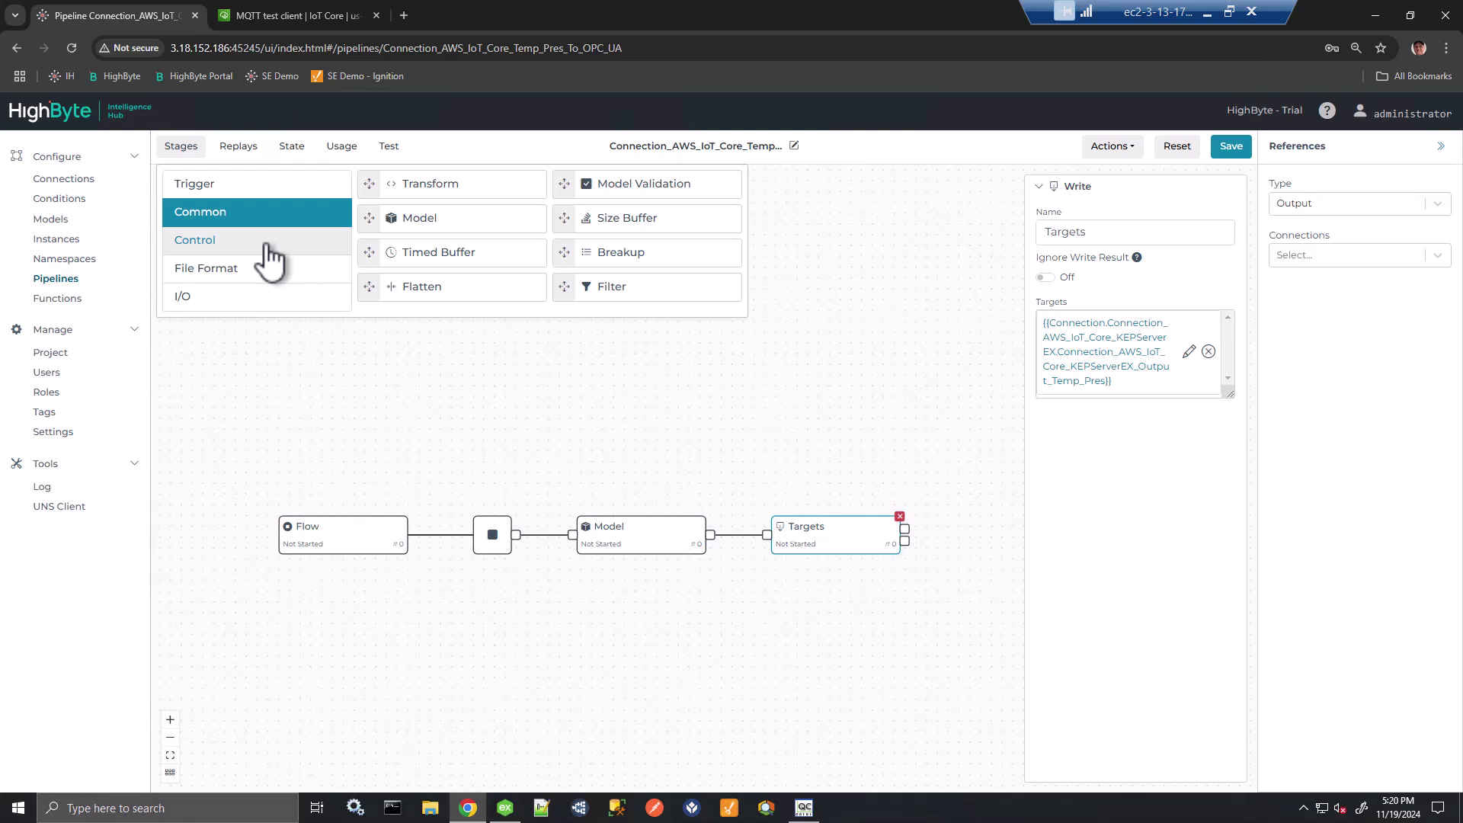
pyautogui.moveTo(386, 221); pyautogui.dragTo(684, 468)
pyautogui.click(707, 467)
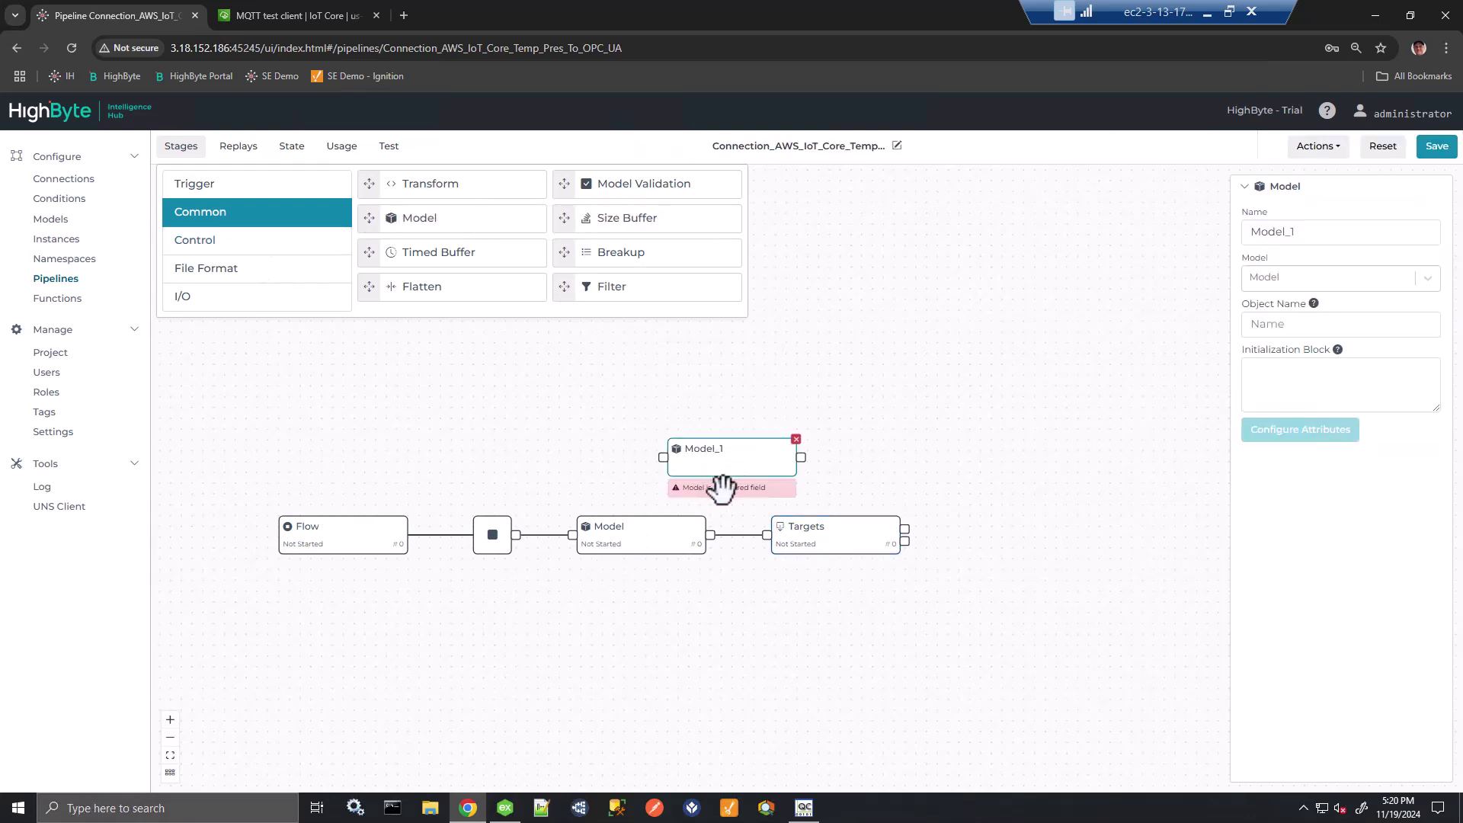
pyautogui.click(796, 439)
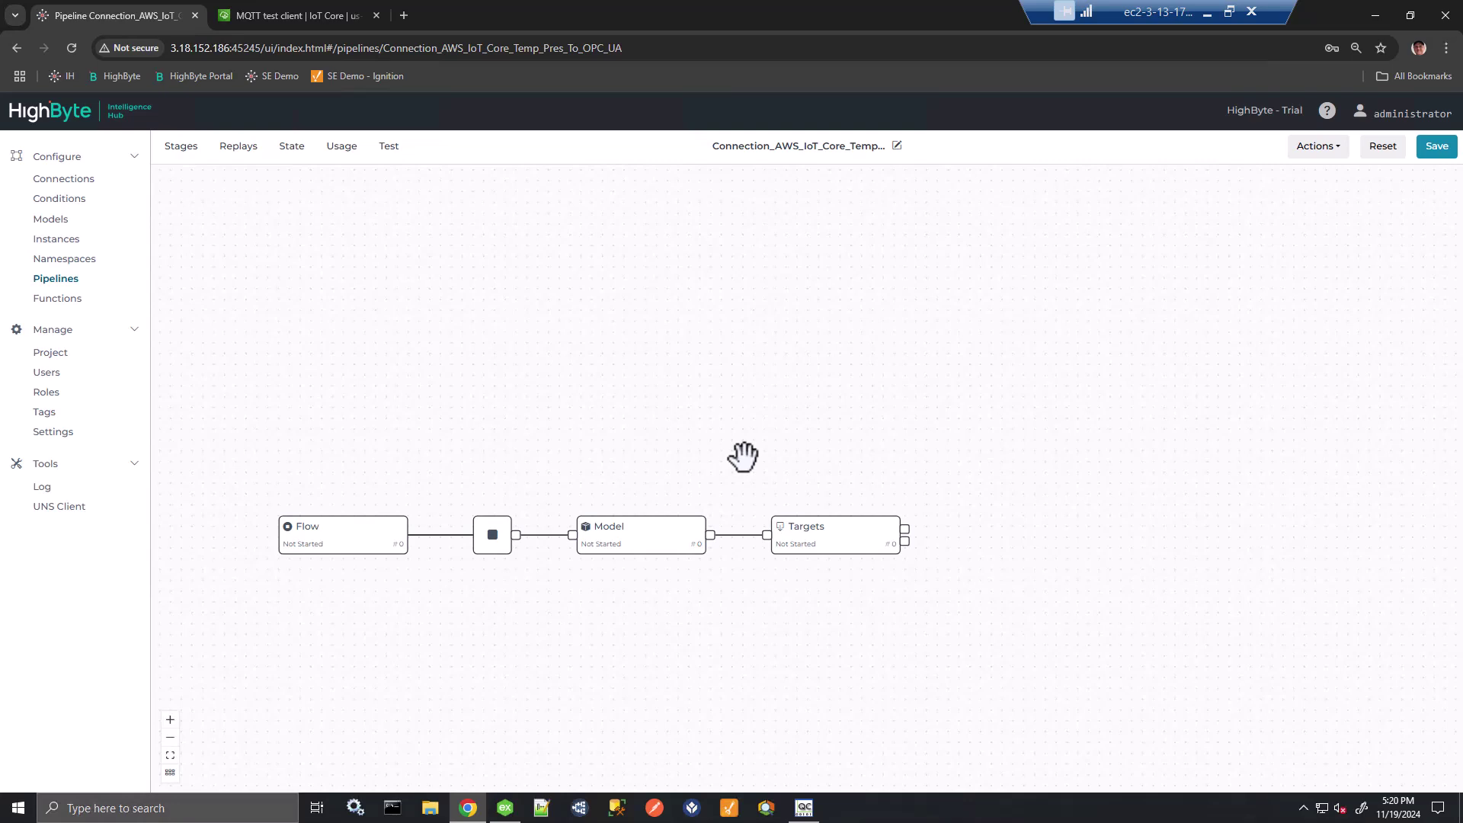
# Step: Enable the Flow trigger and save the pipeline
pyautogui.click(324, 535)
pyautogui.click(1045, 277)
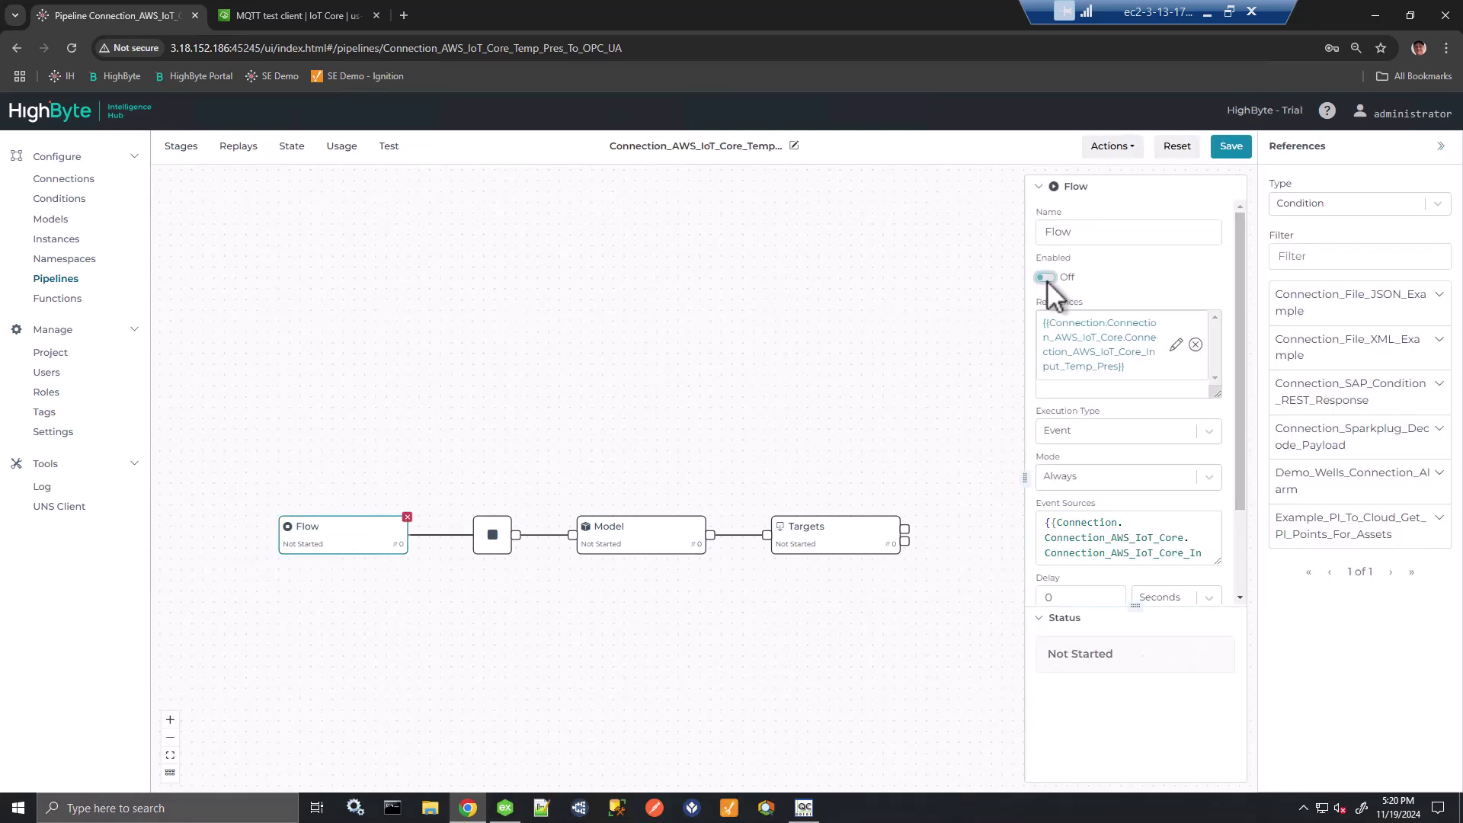
pyautogui.click(1228, 147)
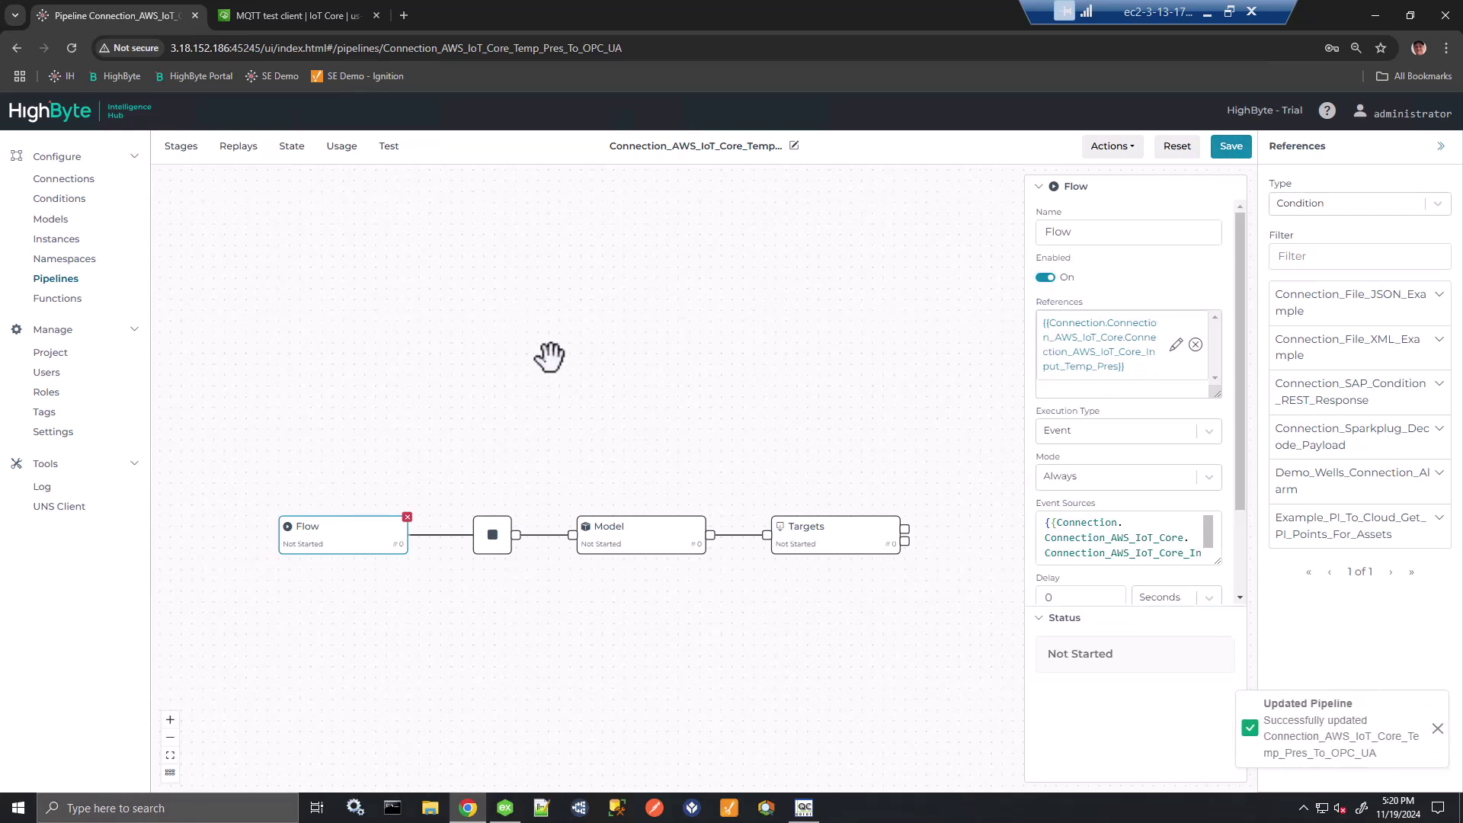
# Step: Check the Demo_Data pressure and temperature values in OPC Quick Client and return to the HighByte pipeline
pyautogui.scroll(3, 548, 392)
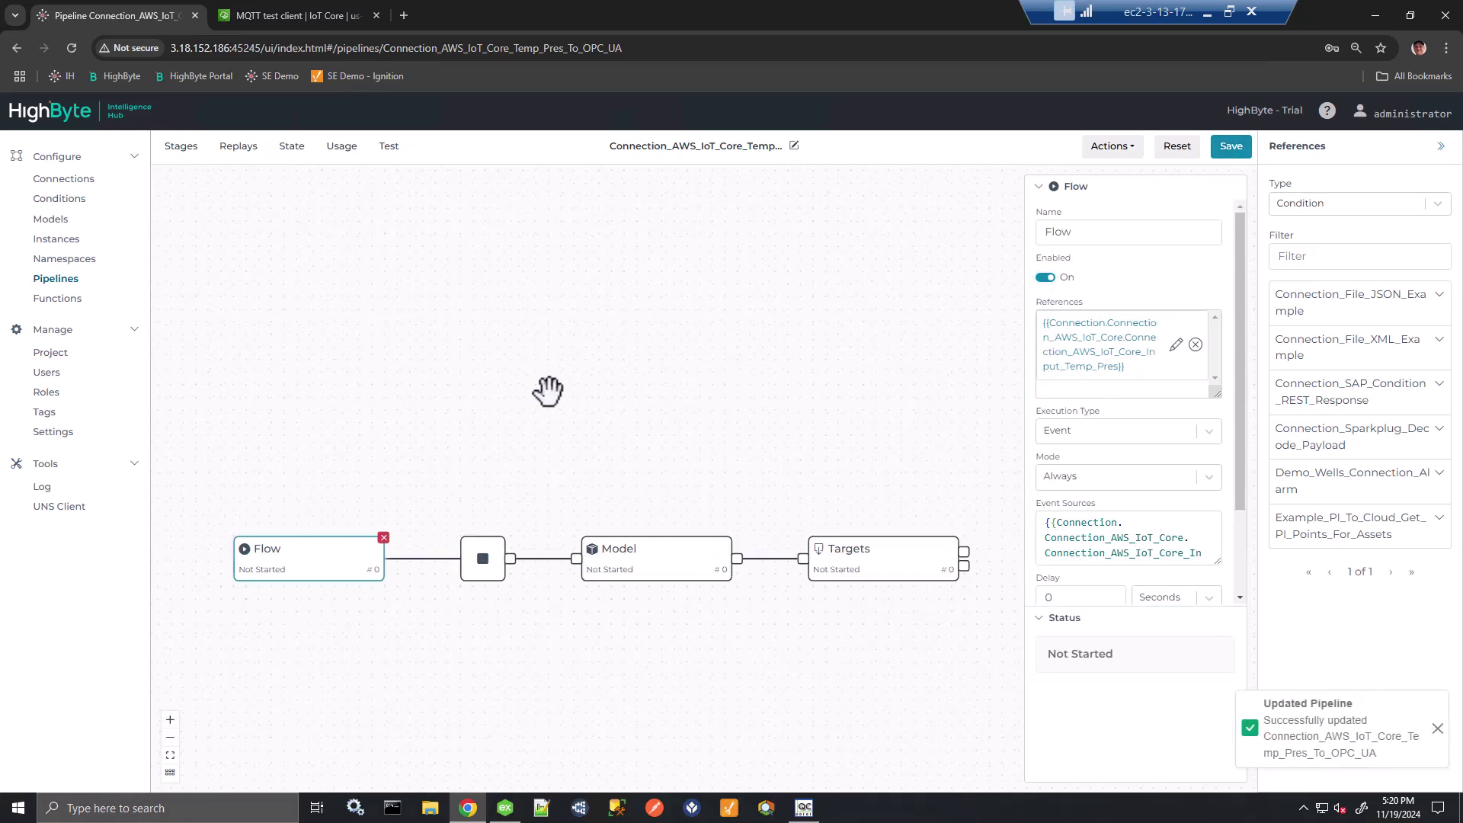
pyautogui.click(807, 809)
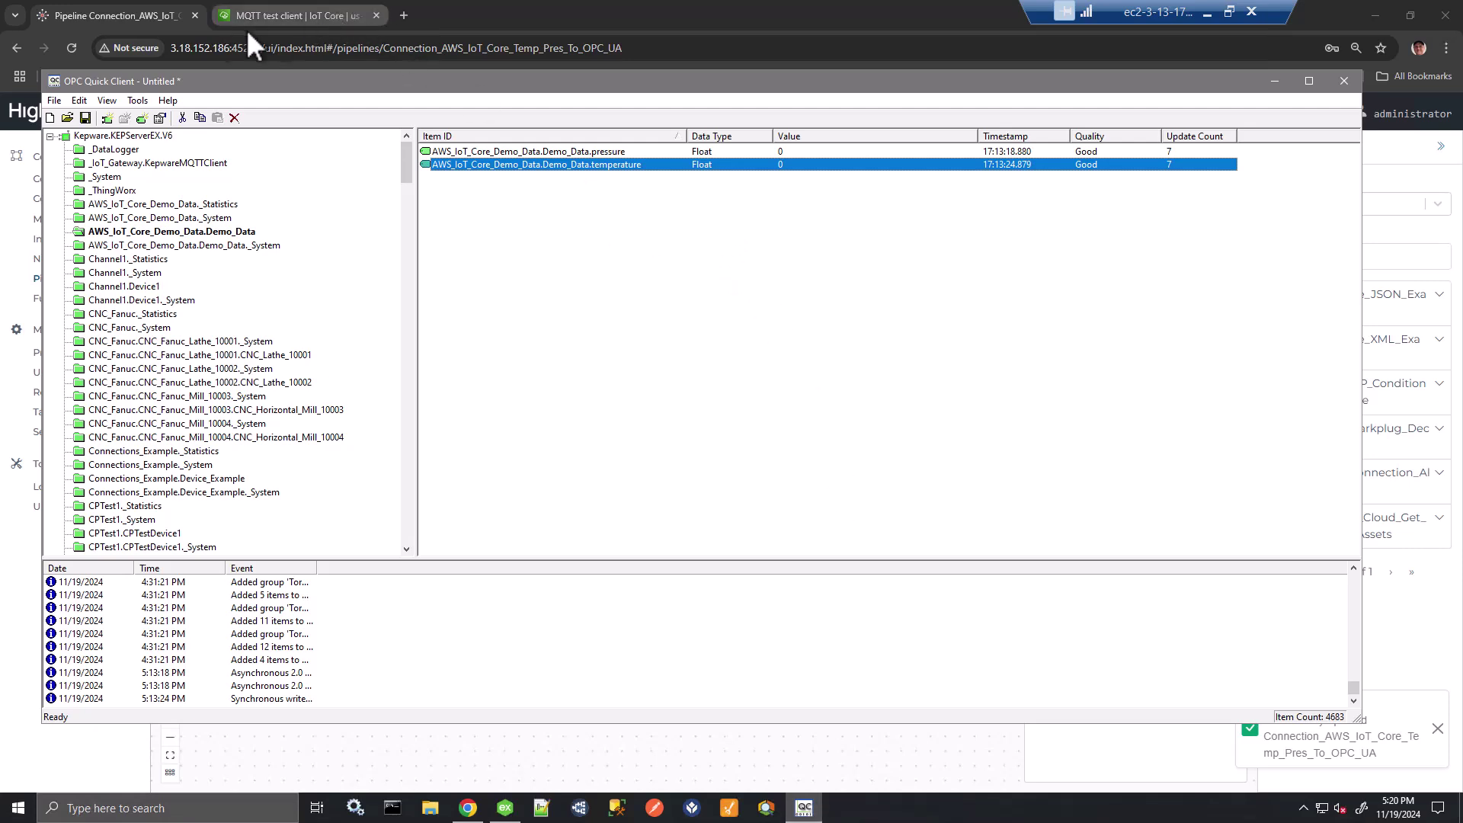
pyautogui.click(125, 16)
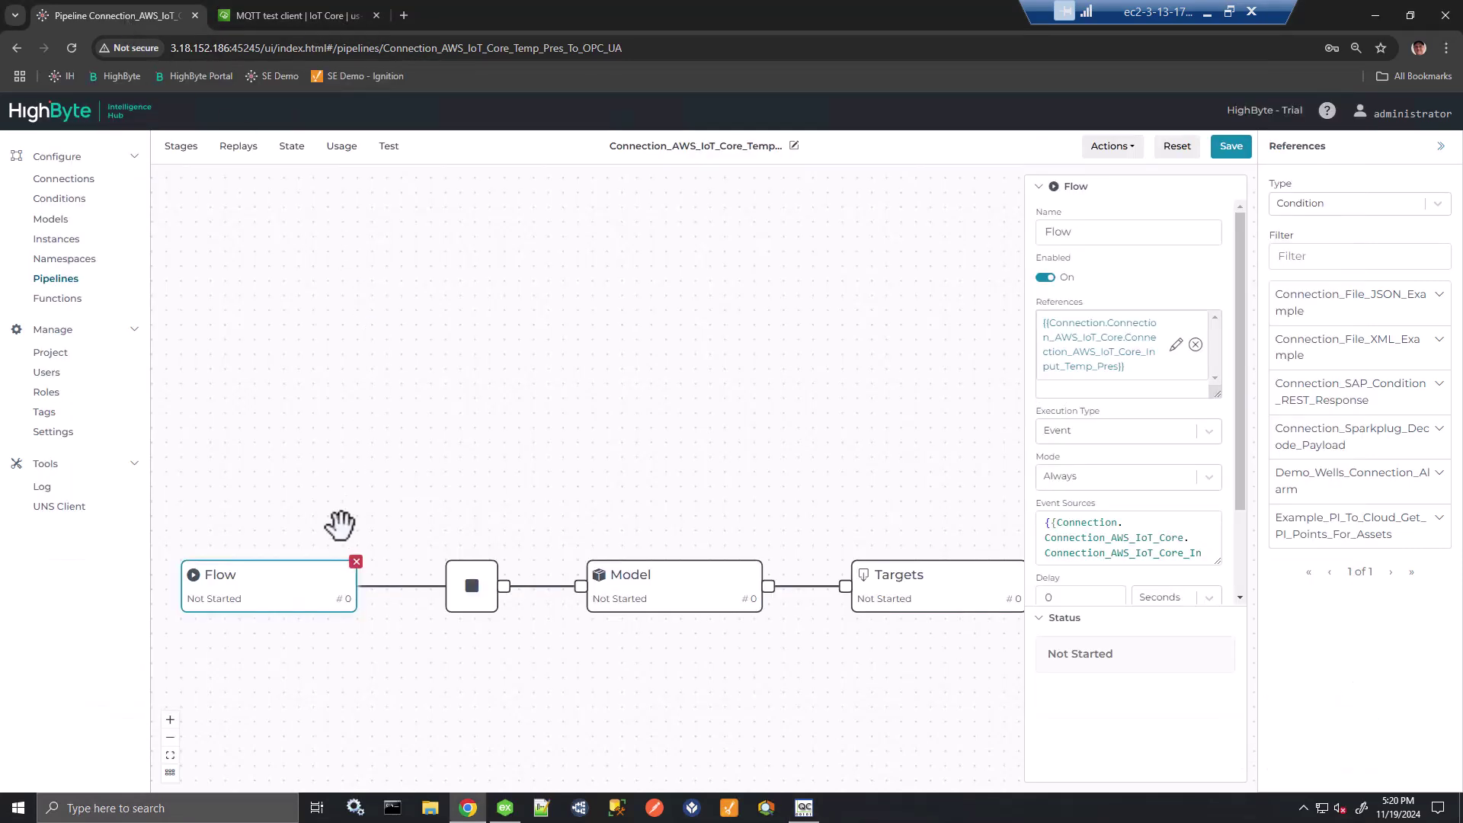
# Step: In the AWS IoT MQTT test client, publish a payload with Temperature_F 11 and Pressure_psi 22 to the Input_Temp_Pres topic
pyautogui.click(276, 12)
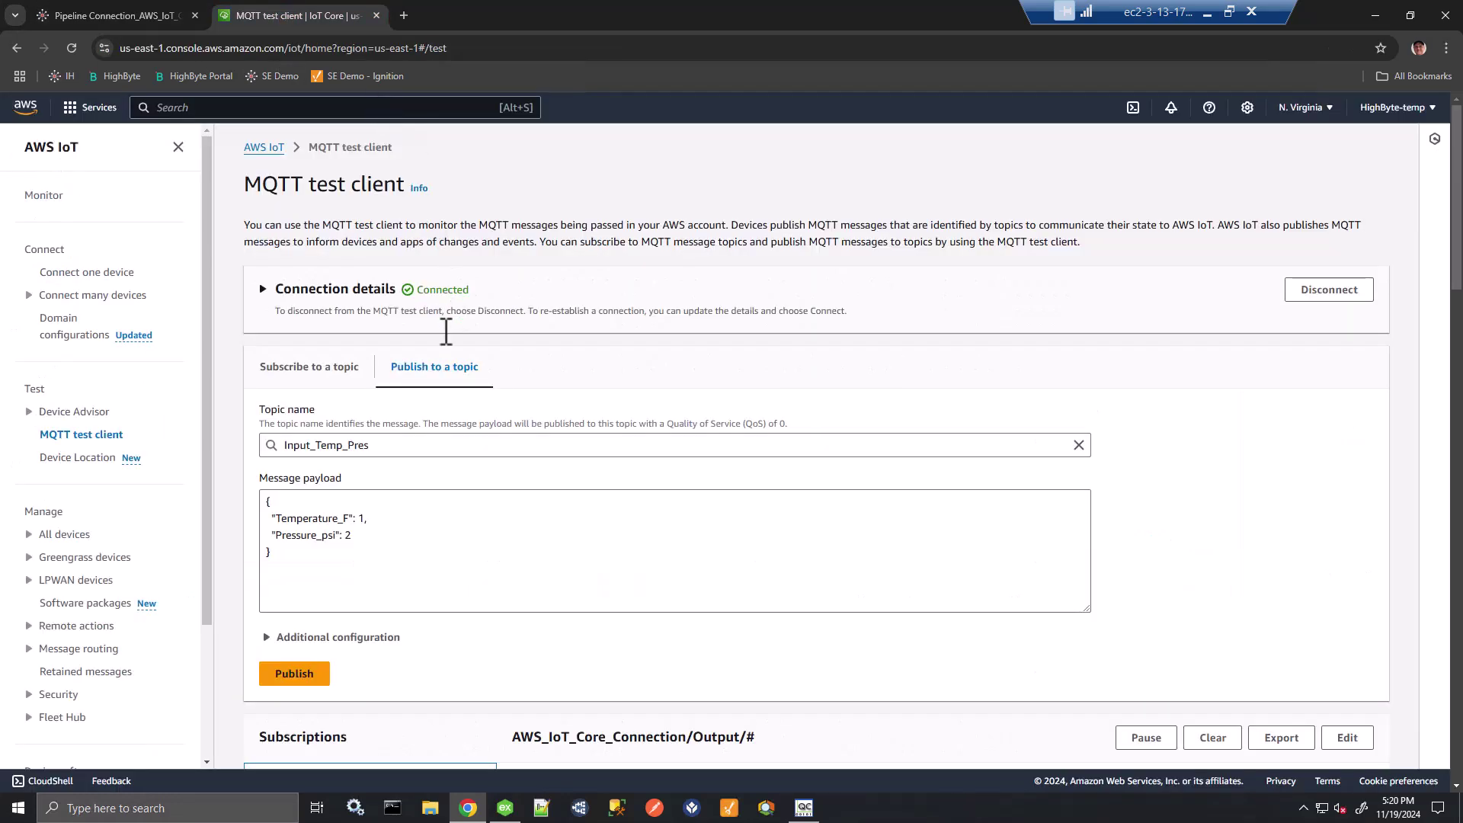
pyautogui.click(367, 520)
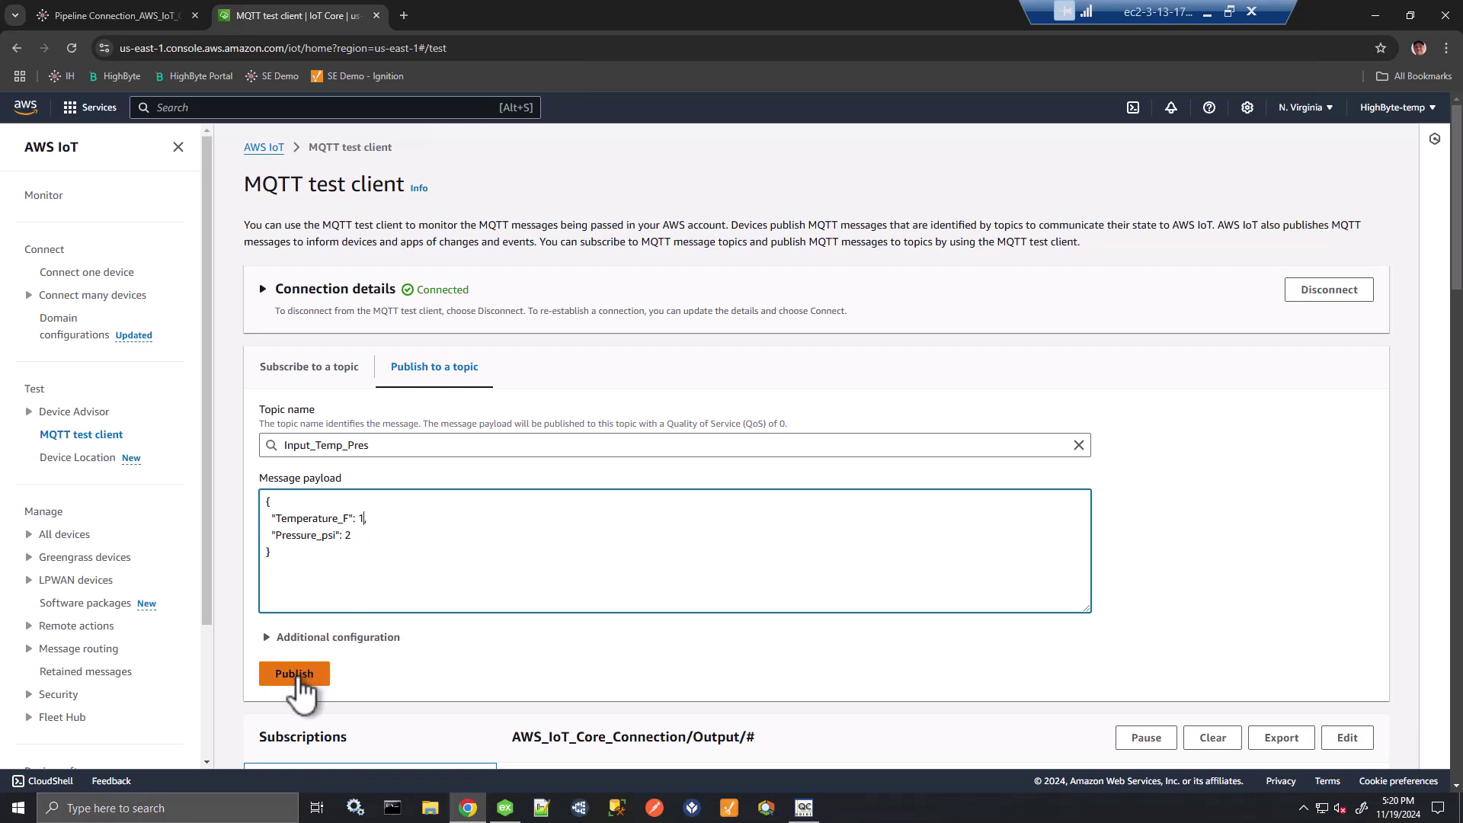
pyautogui.write('1,')
pyautogui.click(353, 536)
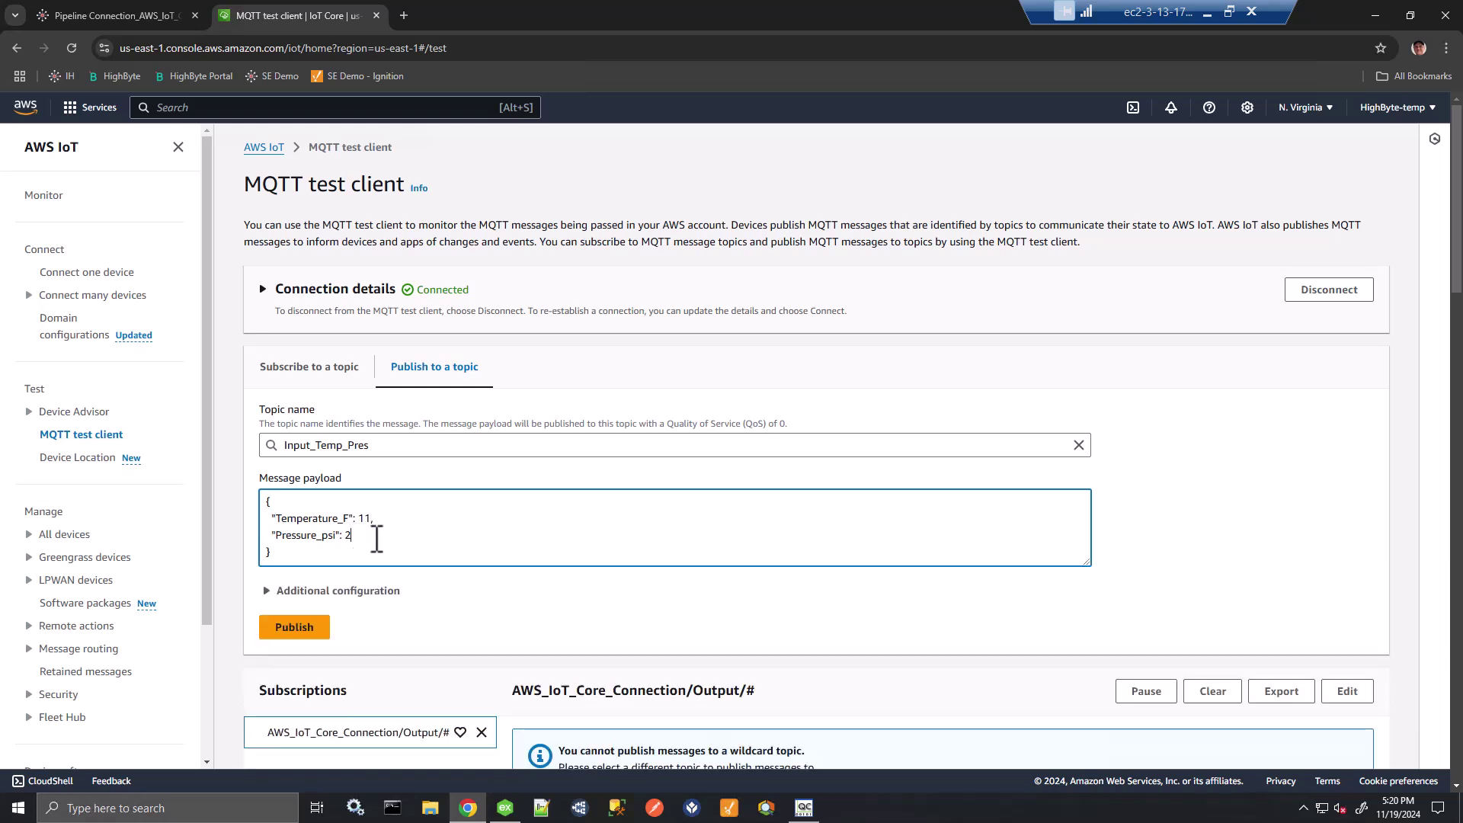
pyautogui.write('2')
pyautogui.click(305, 631)
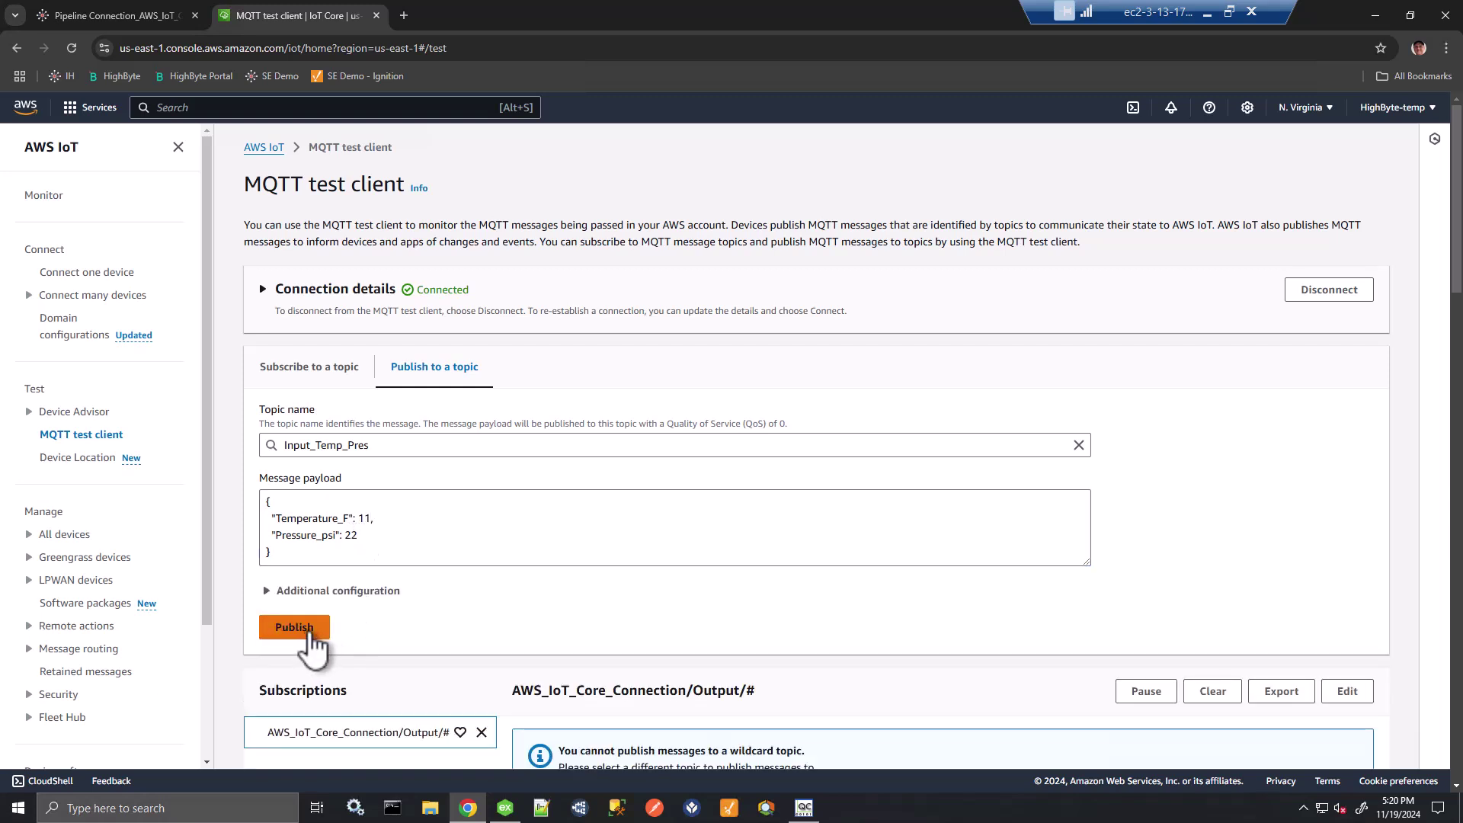
# Step: Check the pipeline's stage statuses and name settings in HighByte, and examine the pressure and temperature tag values in OPC Quick Client
pyautogui.click(170, 14)
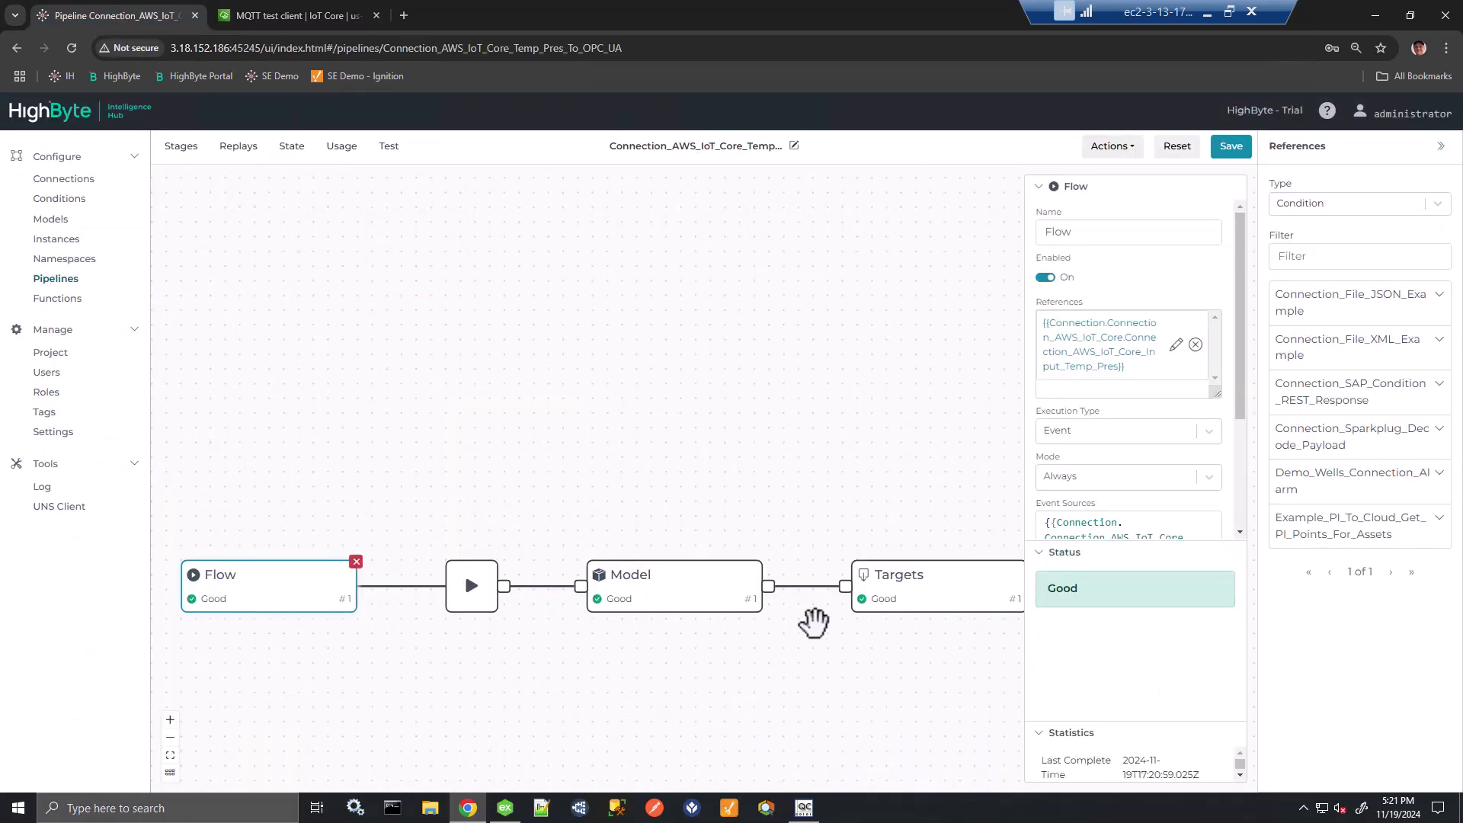
pyautogui.click(967, 408)
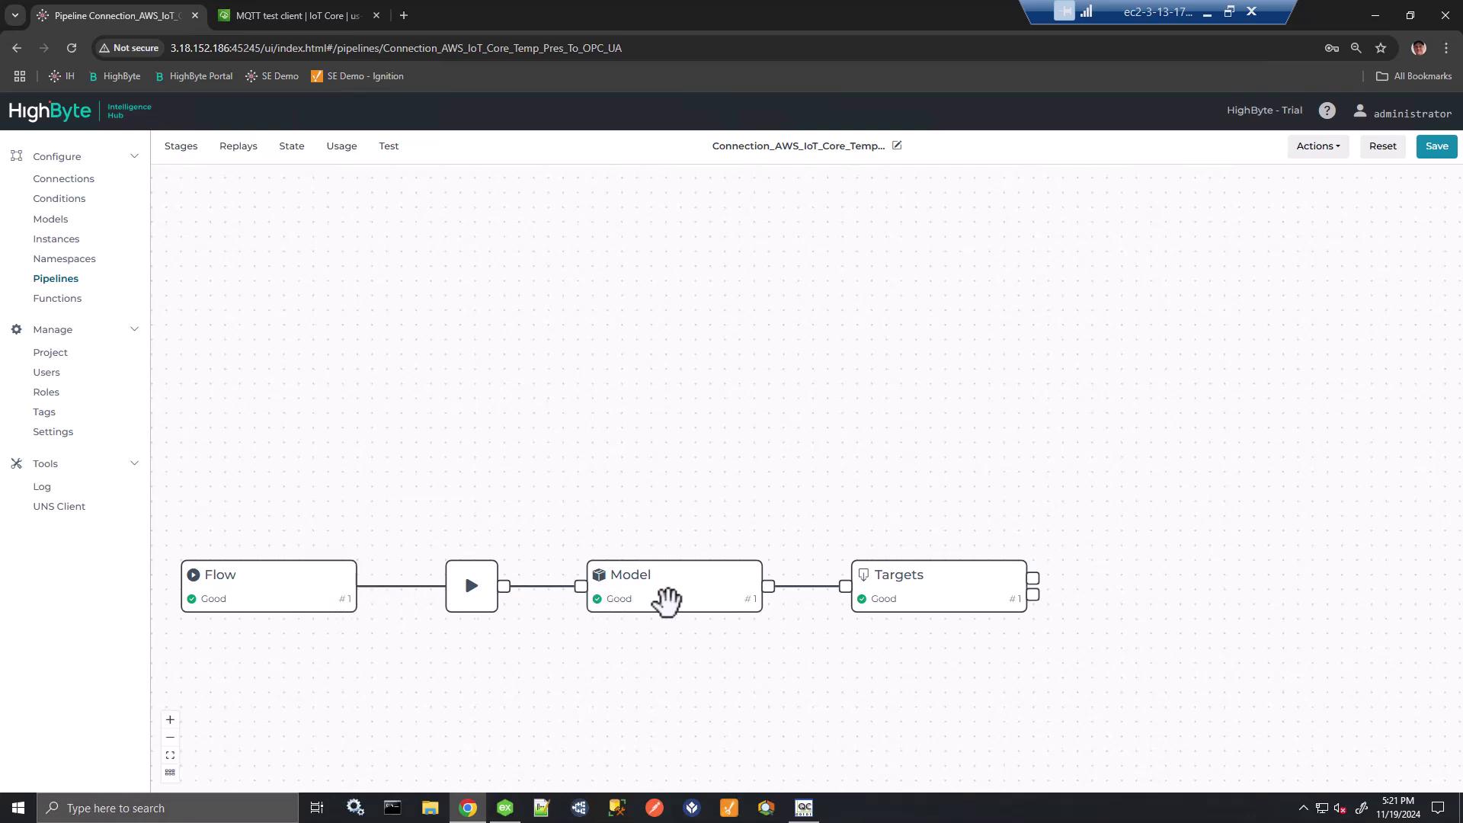
pyautogui.click(808, 147)
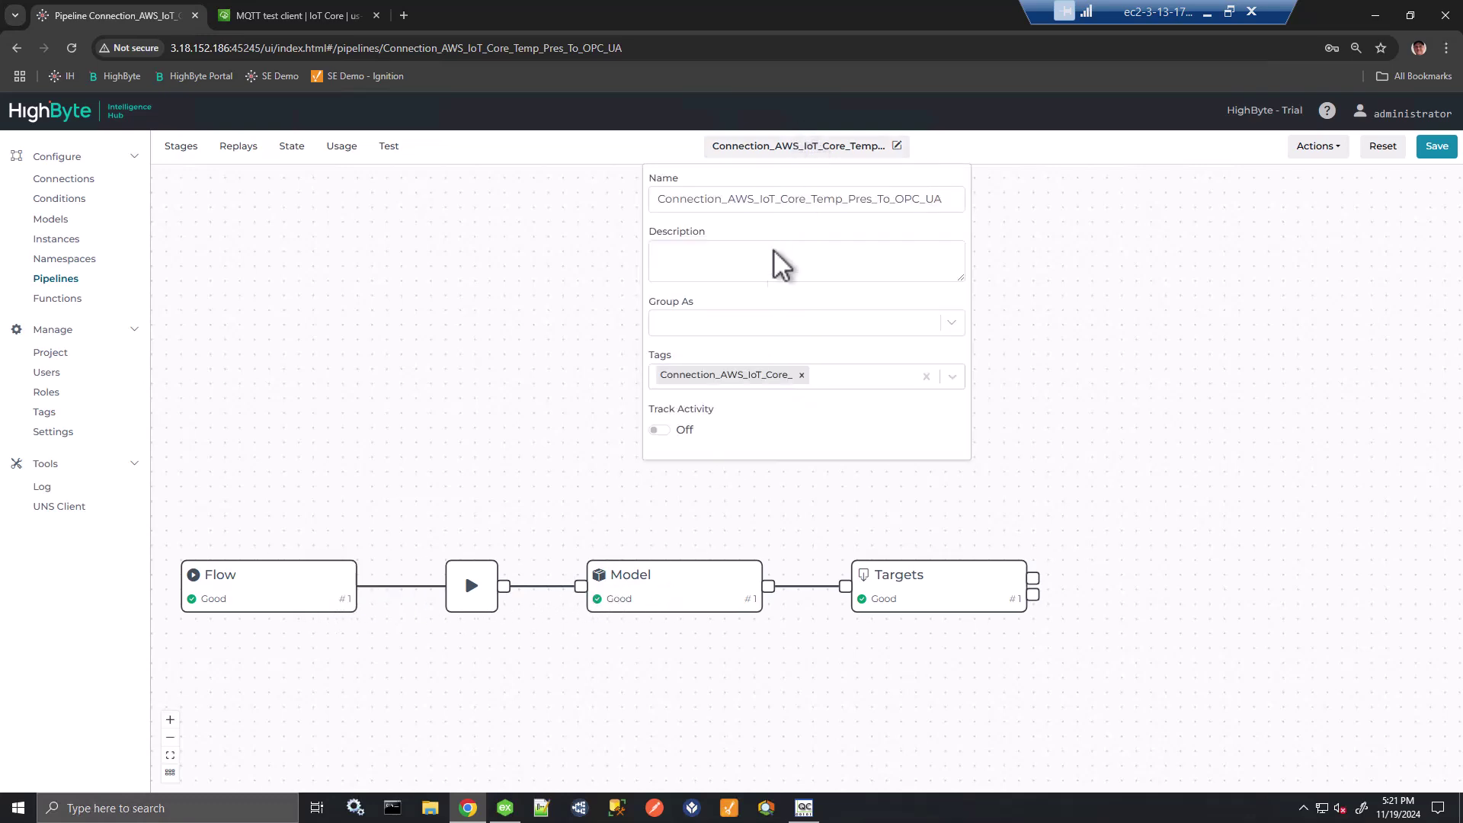
pyautogui.click(569, 467)
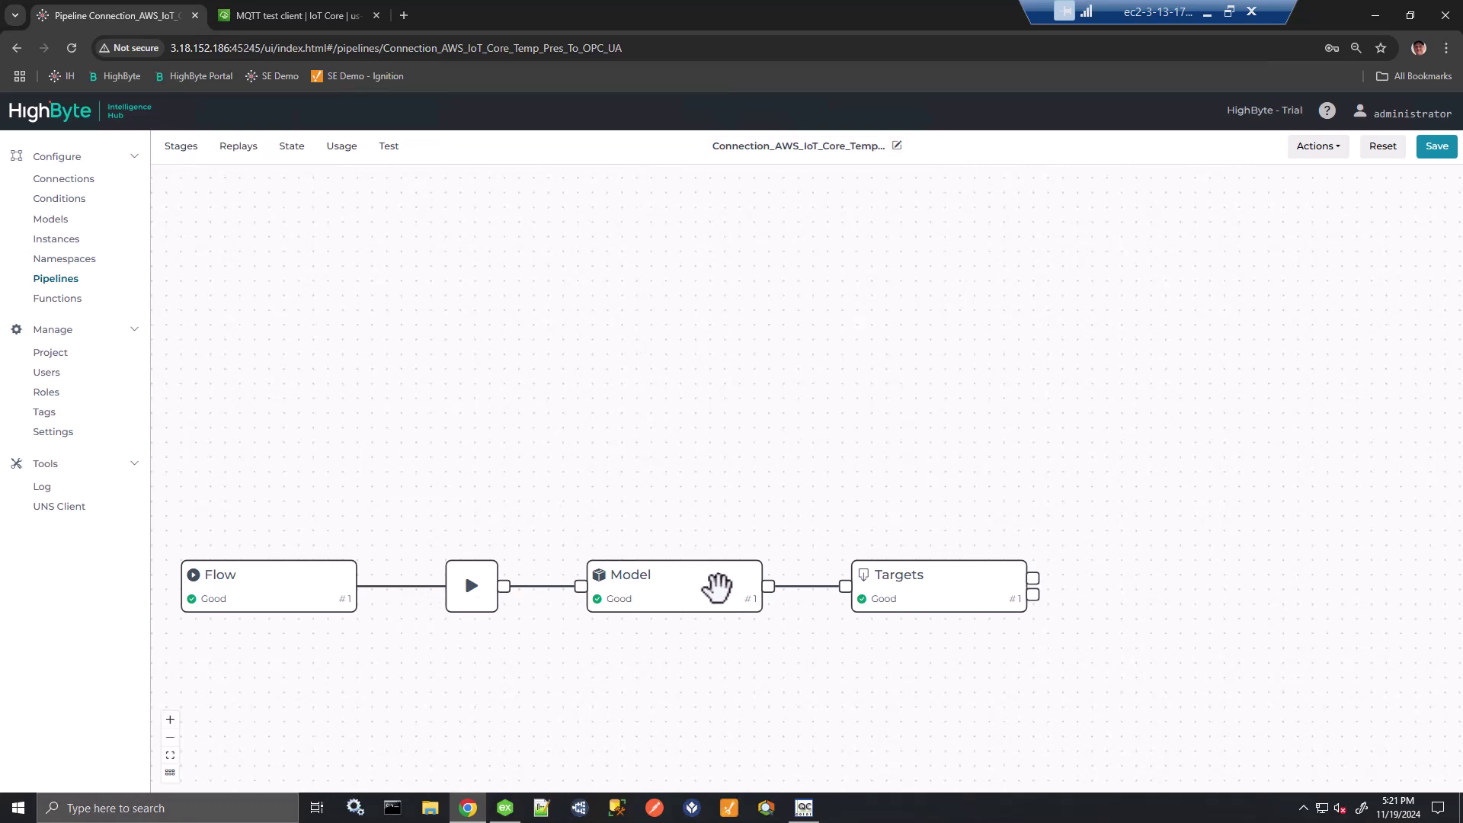
pyautogui.click(804, 807)
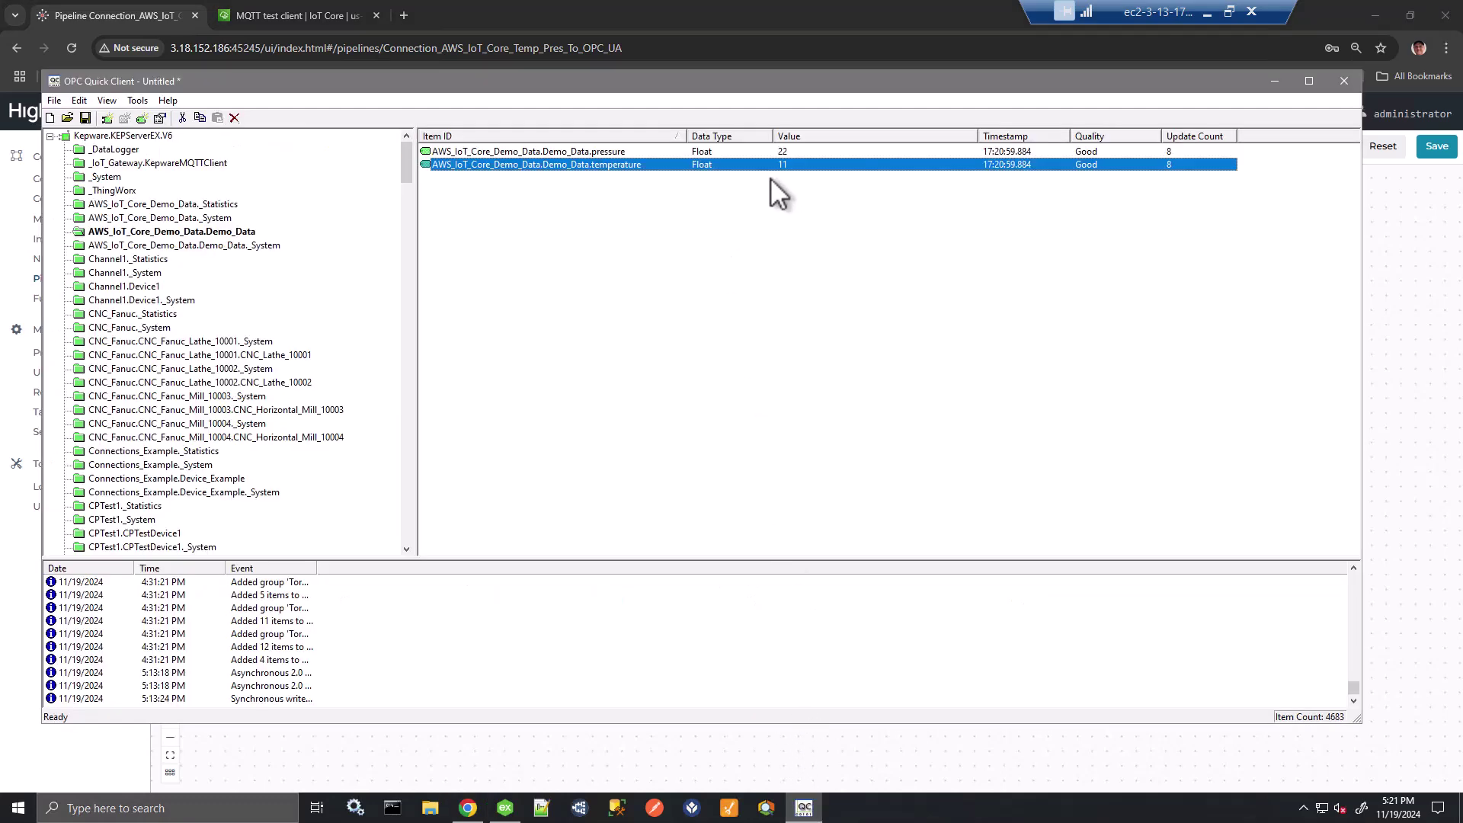